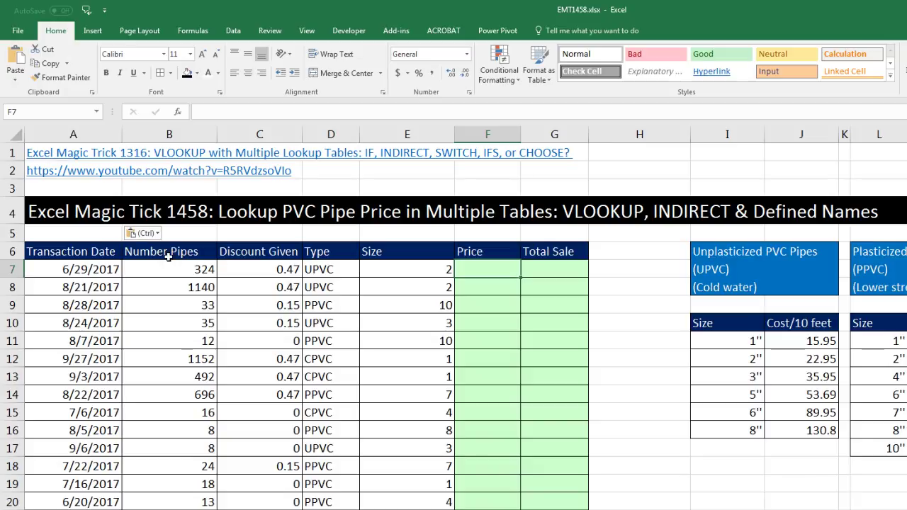
Examine the Type, Size and Price columns of the transaction table down to its last record.
{"action": "left_click", "coordinate": [327, 270]}
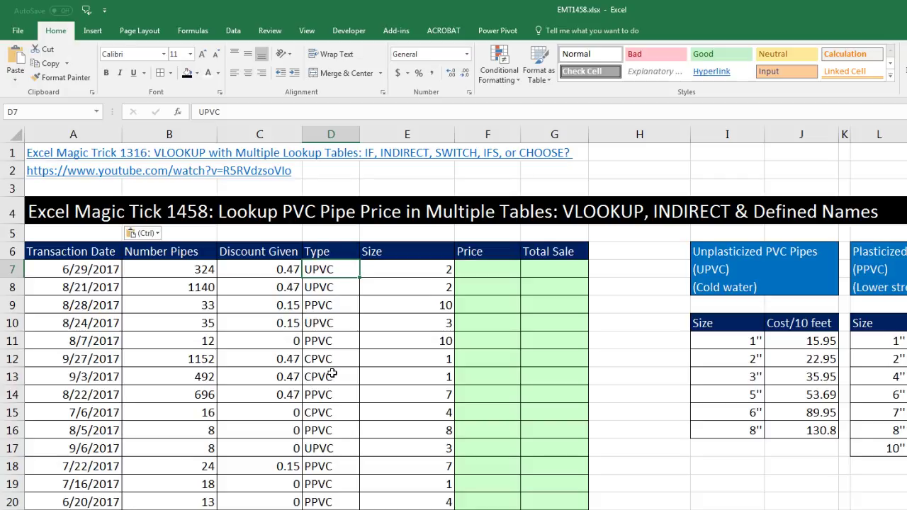
{"action": "left_click", "coordinate": [409, 267]}
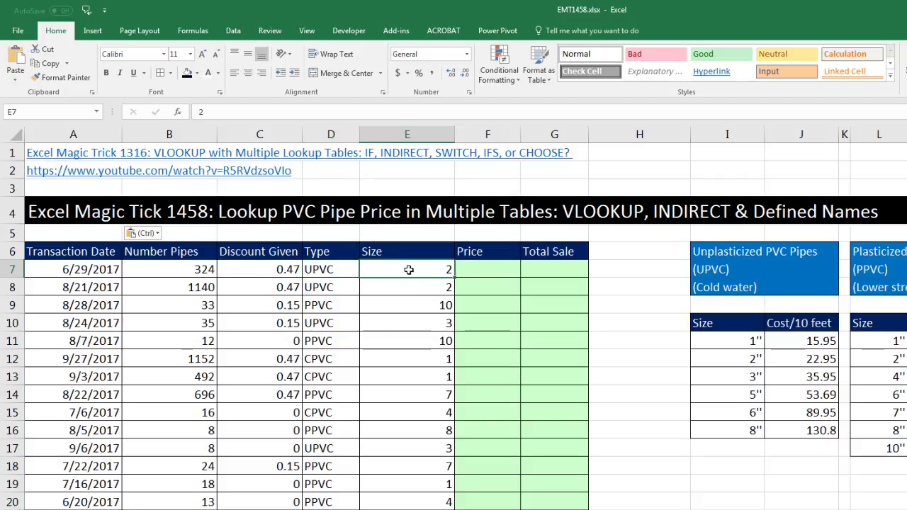
{"action": "left_click", "coordinate": [477, 275]}
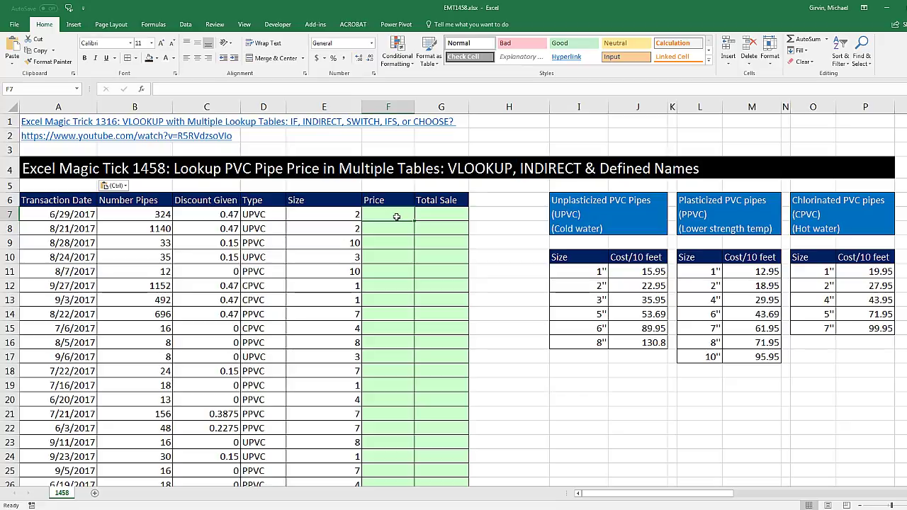
{"action": "left_click", "coordinate": [262, 231]}
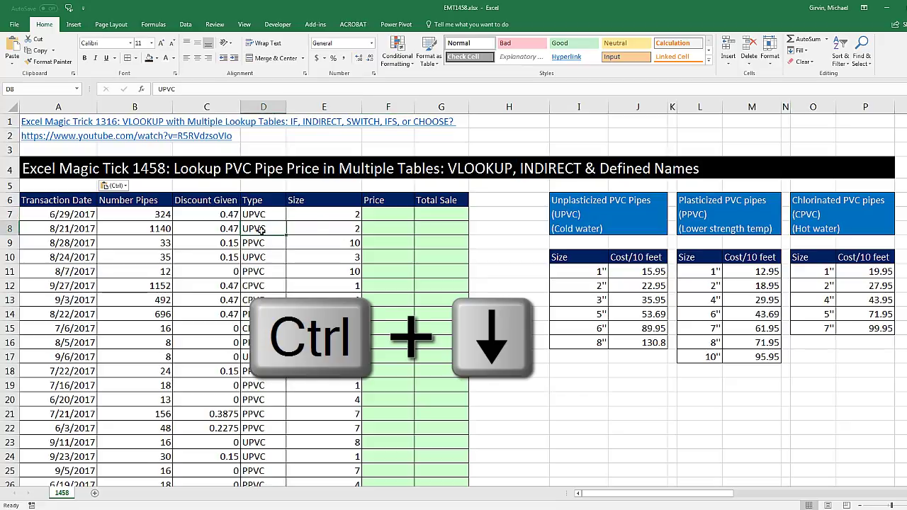
{"action": "key", "text": "ctrl+Down"}
{"action": "scroll", "coordinate": [255, 376], "scroll_direction": "down", "scroll_amount": 3}
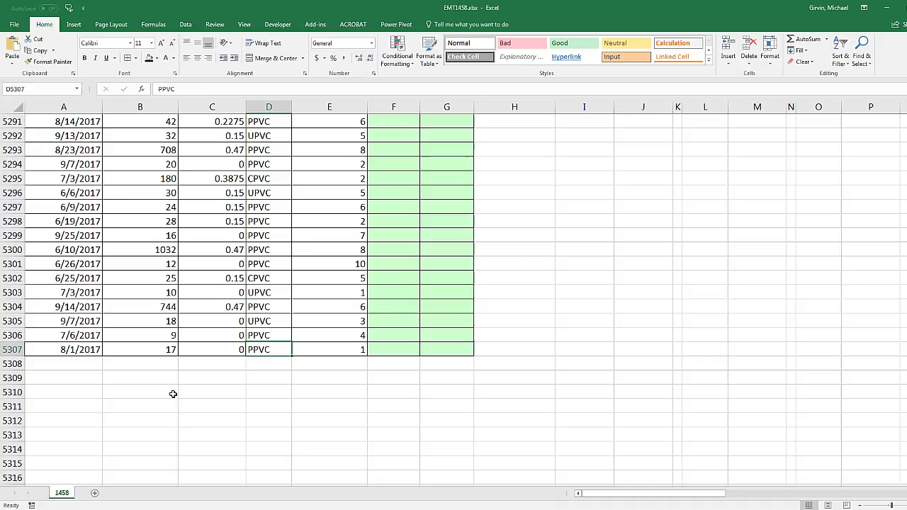
{"action": "key", "text": "ctrl+Home"}
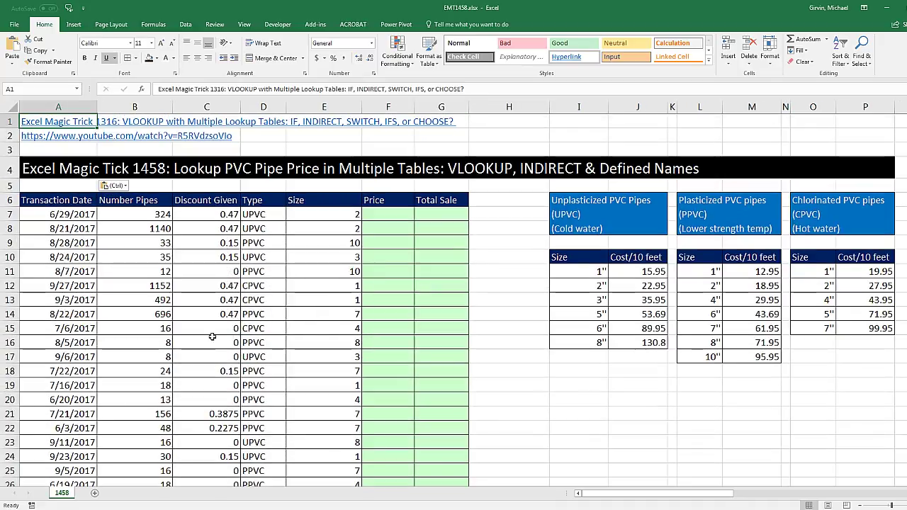
{"action": "left_click", "coordinate": [380, 214]}
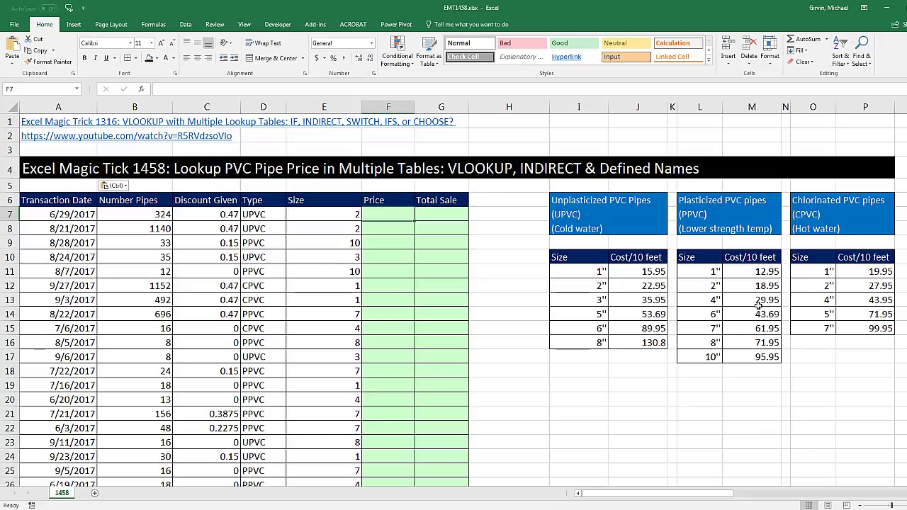
Define the name UPVC for the unplasticized pipe sizes and costs in I11:J16, excluding the headers.
{"action": "mouse_move", "coordinate": [558, 275]}
{"action": "left_mouse_down"}
{"action": "mouse_move", "coordinate": [634, 298]}
{"action": "mouse_move", "coordinate": [634, 340]}
{"action": "left_mouse_up"}
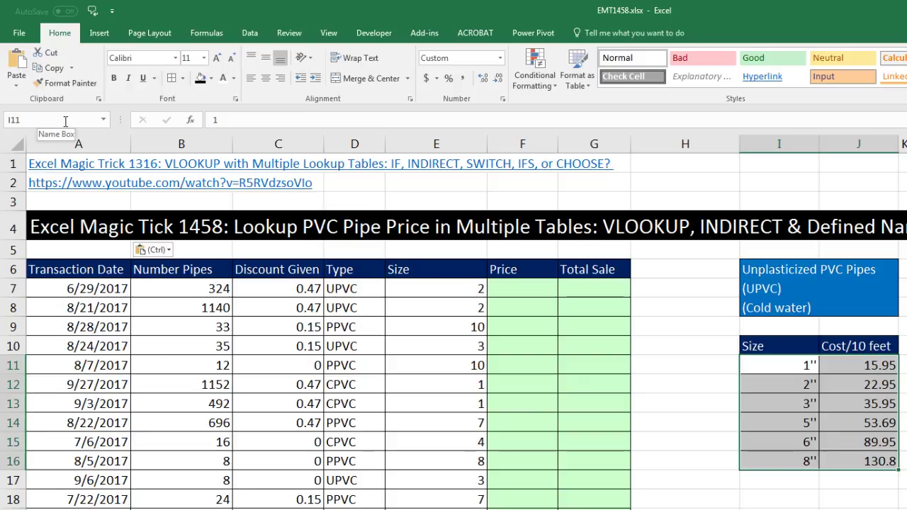
{"action": "left_click", "coordinate": [65, 121]}
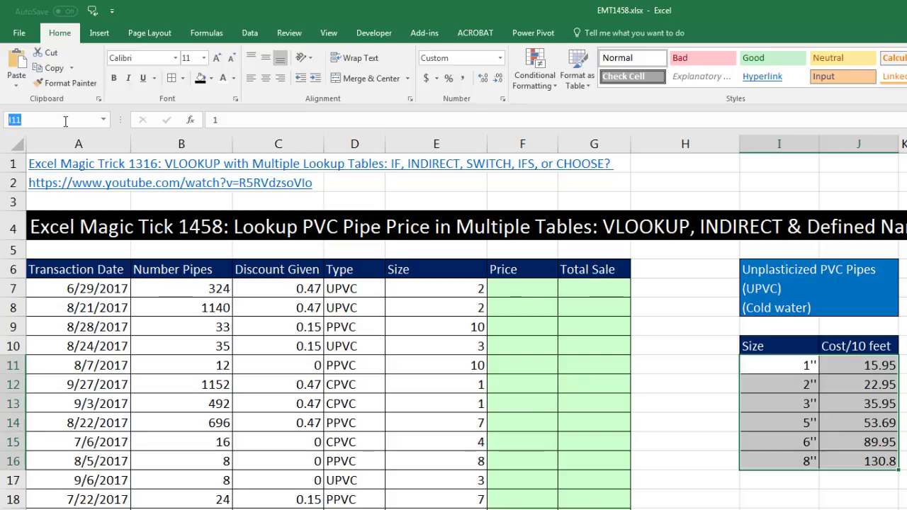
{"action": "type", "text": "UPVC"}
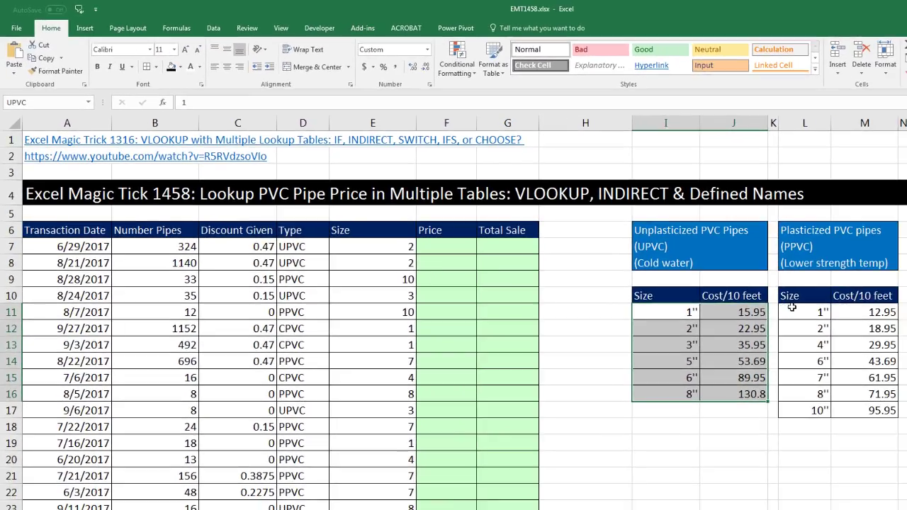
Define the name PPVC for the plasticized pipe sizes and costs in L11:M17, excluding the headers.
{"action": "left_click_drag", "start_coordinate": [799, 314], "coordinate": [861, 412]}
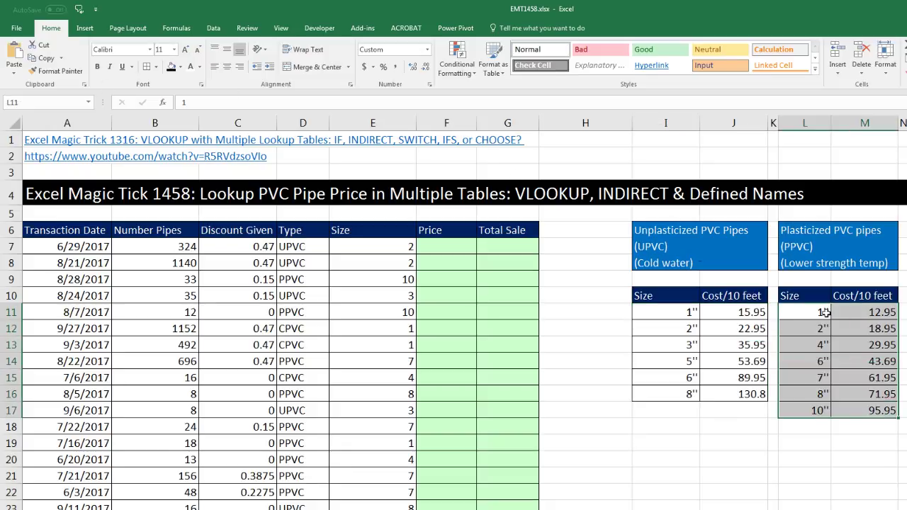
{"action": "left_click", "coordinate": [34, 102]}
{"action": "type", "text": "PPVC"}
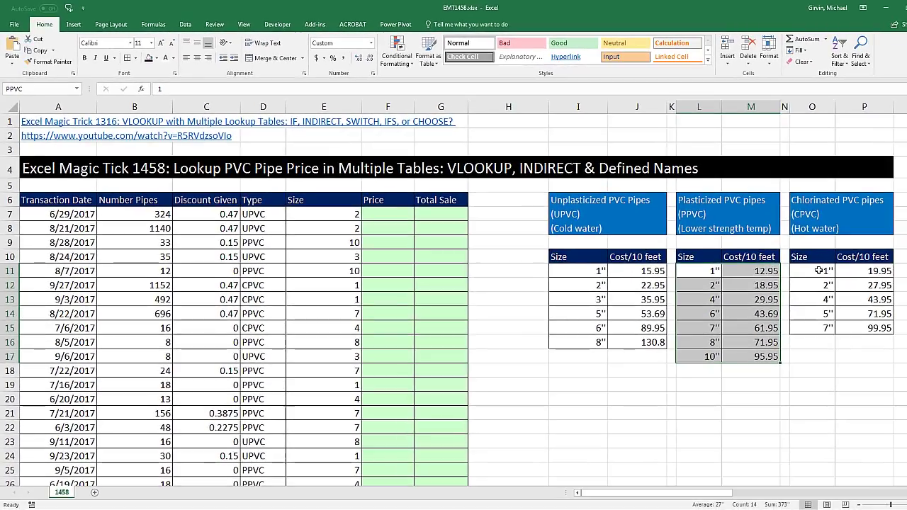
Define the name CPVC for the chlorinated pipe sizes and costs in O11:P15, excluding the headers.
{"action": "left_click_drag", "start_coordinate": [818, 271], "coordinate": [859, 328]}
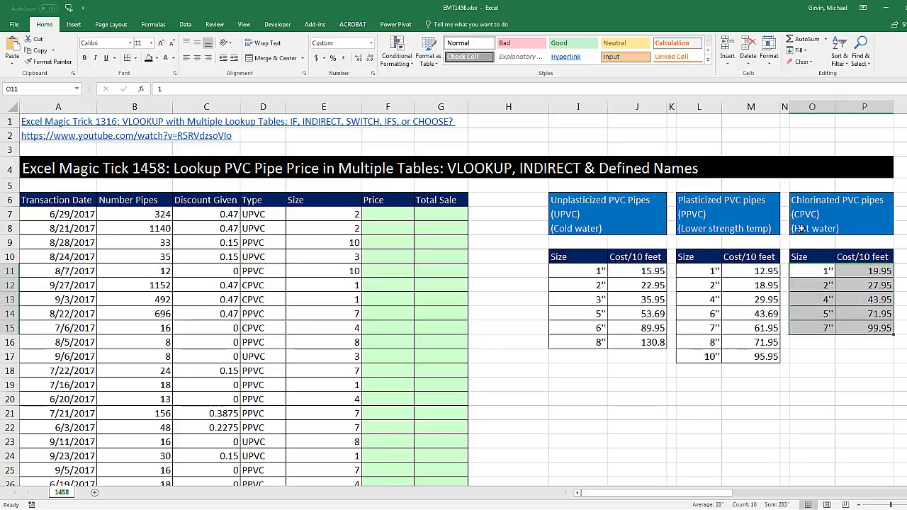
{"action": "left_click", "coordinate": [43, 89]}
{"action": "type", "text": "c"}
Check the defined names by jumping to the PPVC, CPVC and UPVC ranges in turn.
{"action": "left_click", "coordinate": [387, 215]}
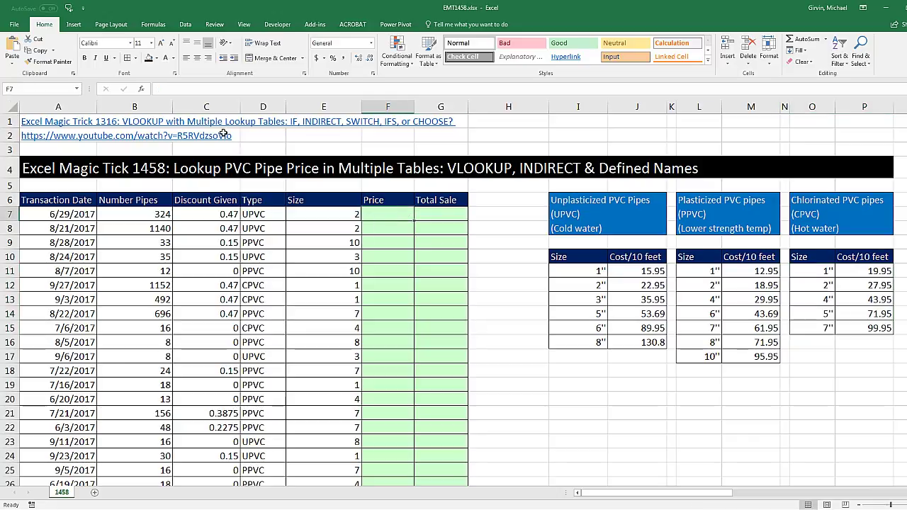
{"action": "left_click", "coordinate": [78, 91]}
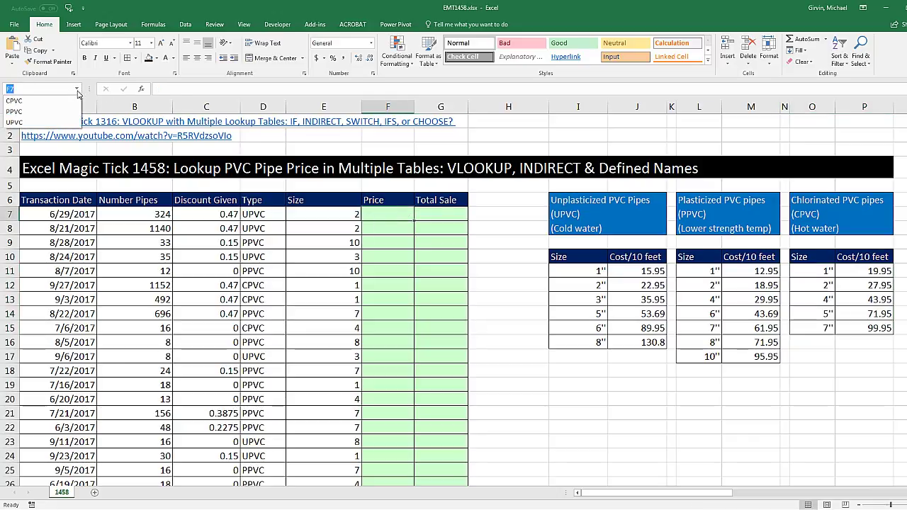
{"action": "left_click", "coordinate": [42, 111]}
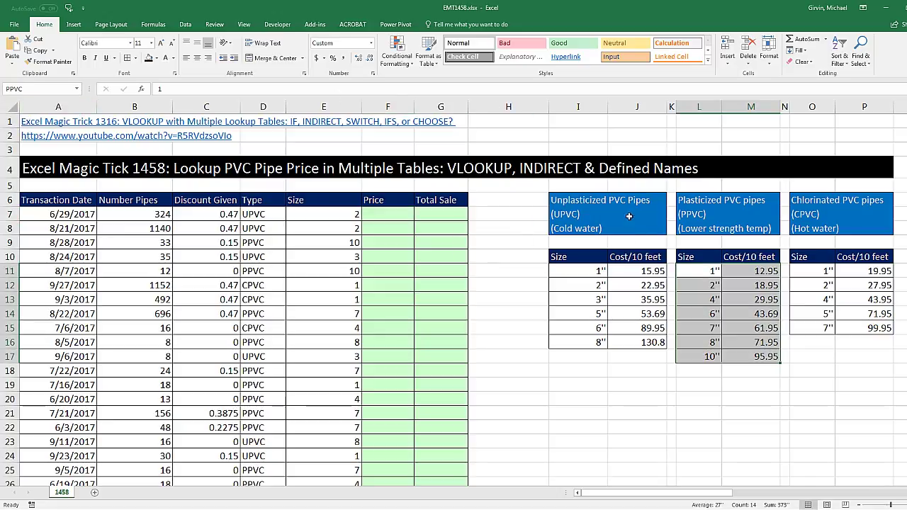
{"action": "left_click", "coordinate": [78, 89]}
{"action": "left_click", "coordinate": [35, 101]}
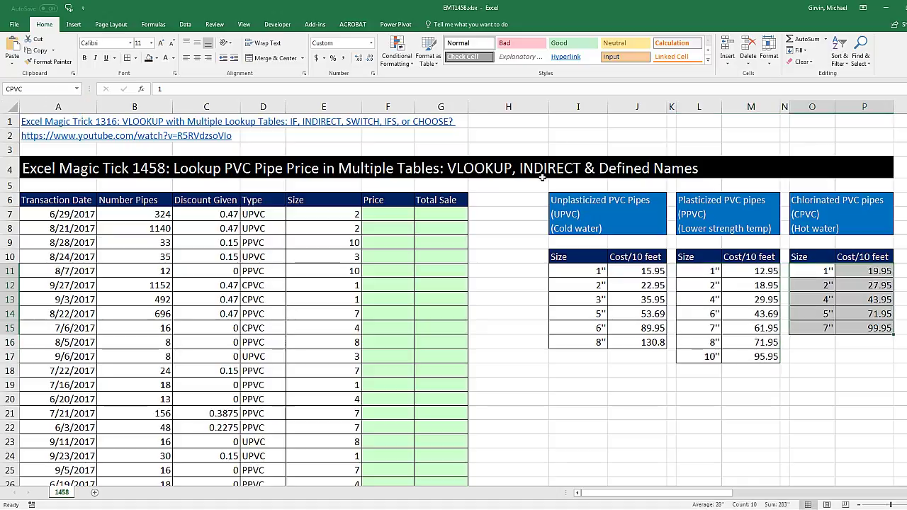
{"action": "left_click", "coordinate": [78, 90]}
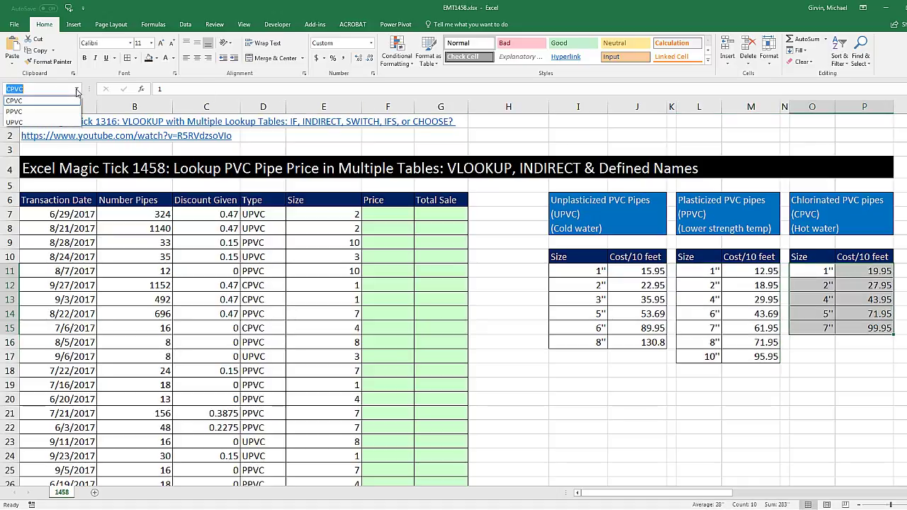
{"action": "left_click", "coordinate": [32, 124]}
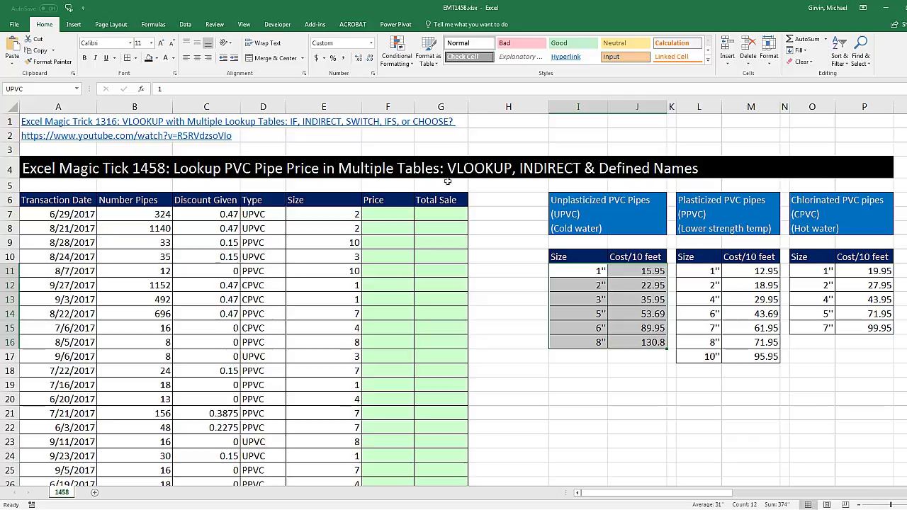
Review the defined names in the Name Manager and inspect the PPVC definition without changing it.
{"action": "left_click", "coordinate": [163, 29]}
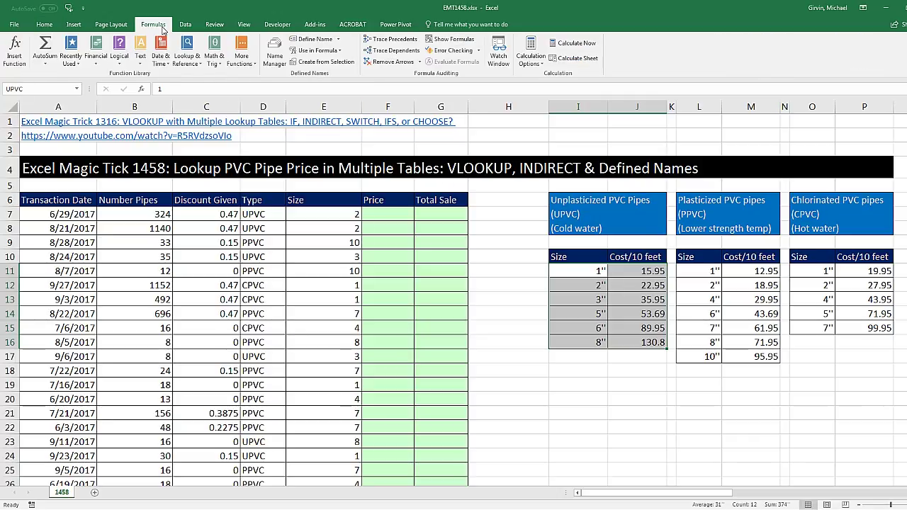
{"action": "left_click", "coordinate": [275, 53]}
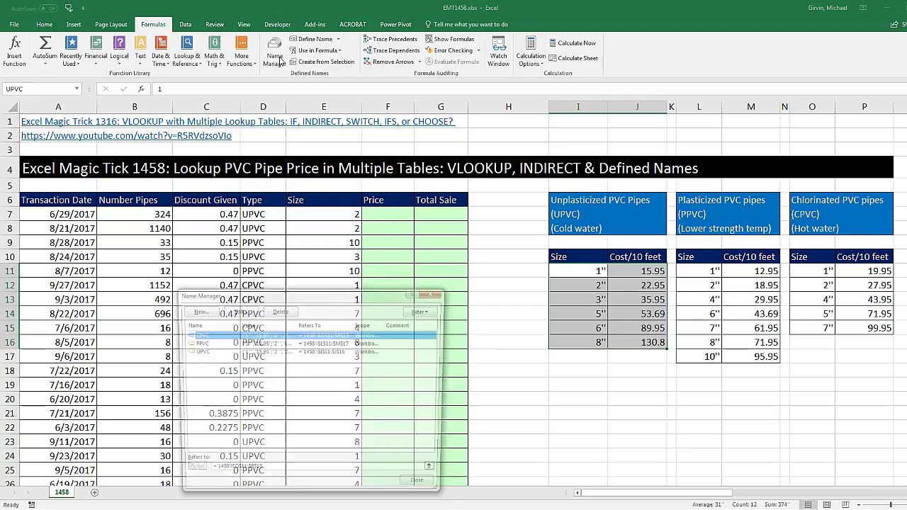
{"action": "left_click_drag", "start_coordinate": [330, 297], "coordinate": [461, 128]}
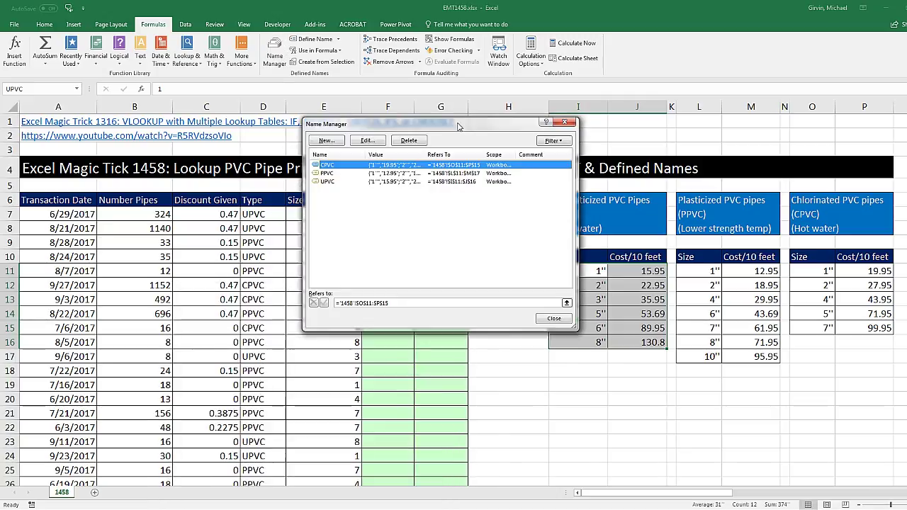
{"action": "left_click", "coordinate": [324, 174]}
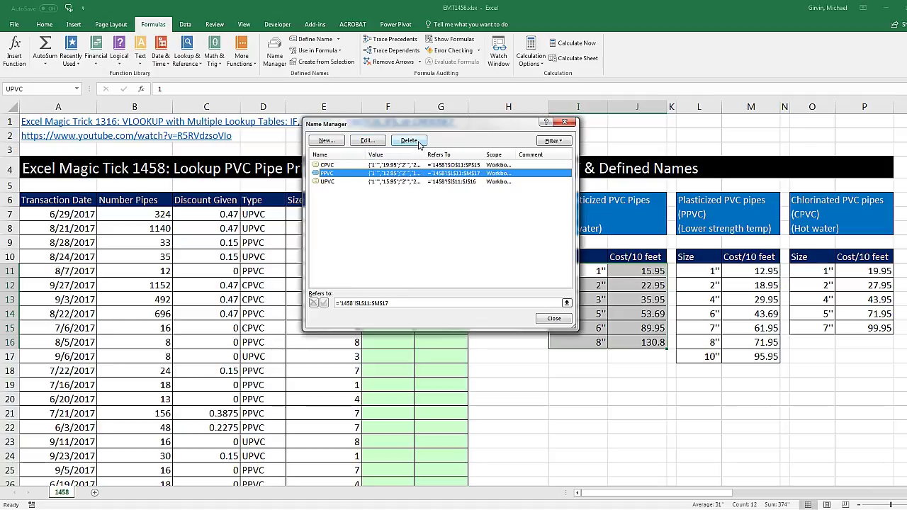
{"action": "left_click", "coordinate": [375, 142]}
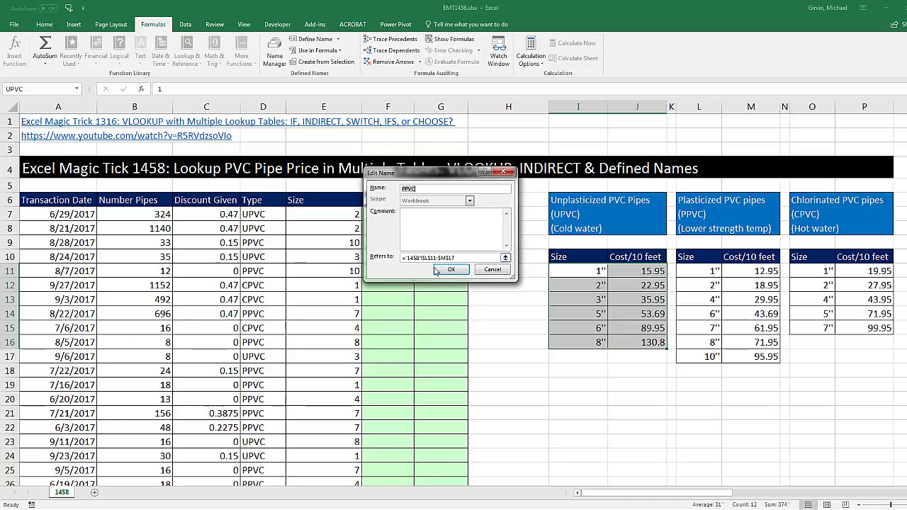
{"action": "left_click", "coordinate": [499, 270]}
{"action": "key", "text": "Escape"}
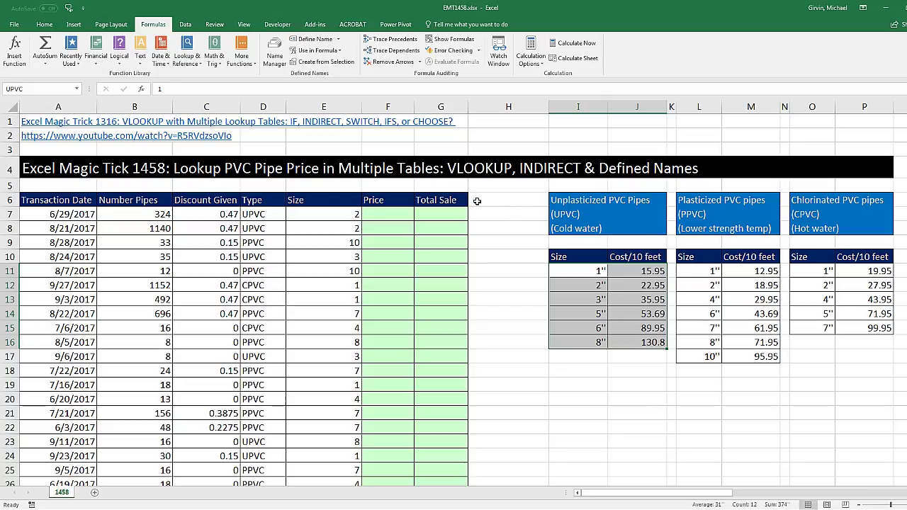
{"action": "left_click", "coordinate": [383, 213]}
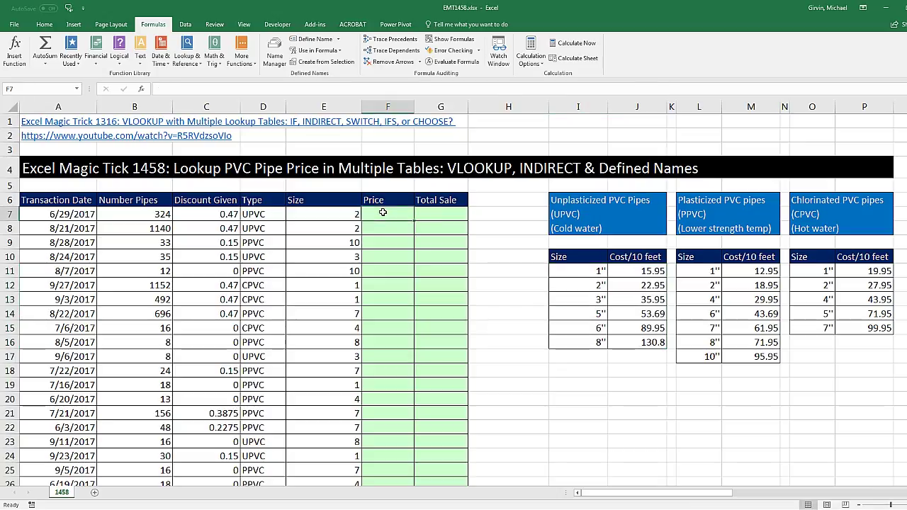
{"action": "left_click", "coordinate": [271, 217]}
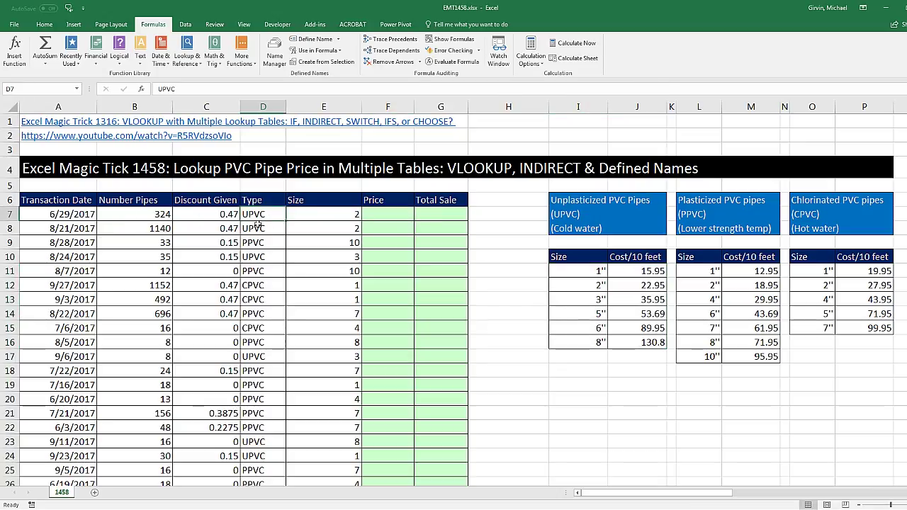
{"action": "key", "text": "Down"}
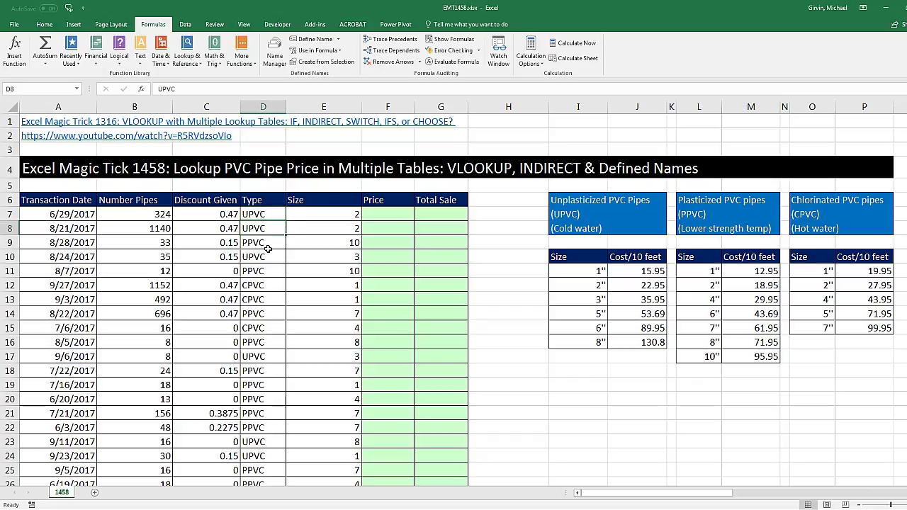
{"action": "key", "text": "Down"}
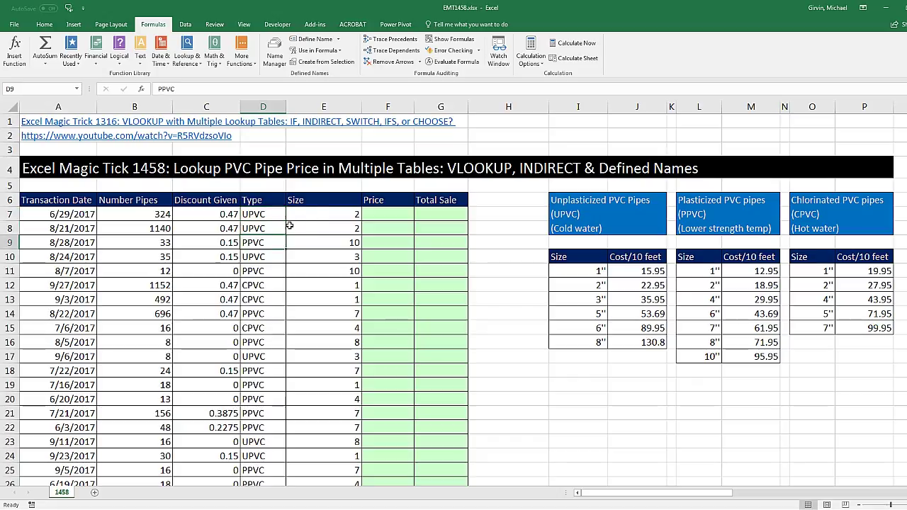
Start a formula in F7 with the pasted defined name UPVC and evaluate it into its array of values.
{"action": "left_click", "coordinate": [384, 215]}
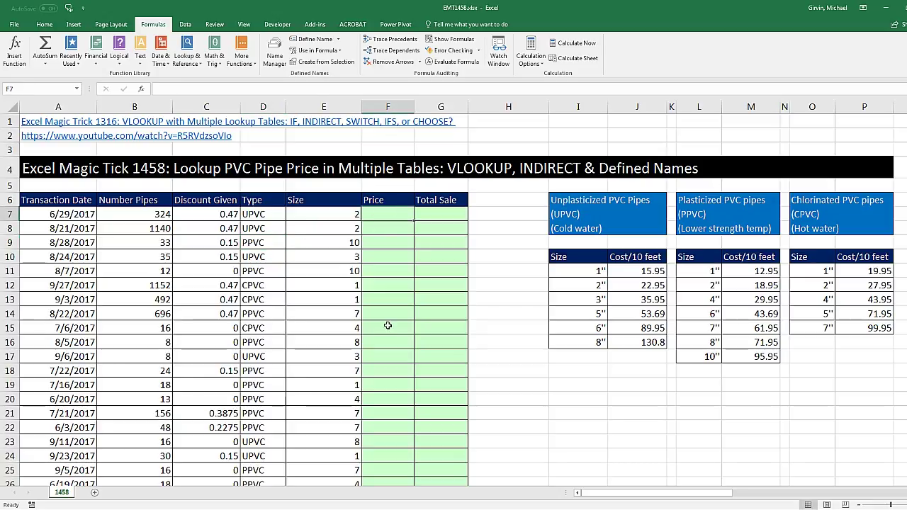
{"action": "type", "text": "="}
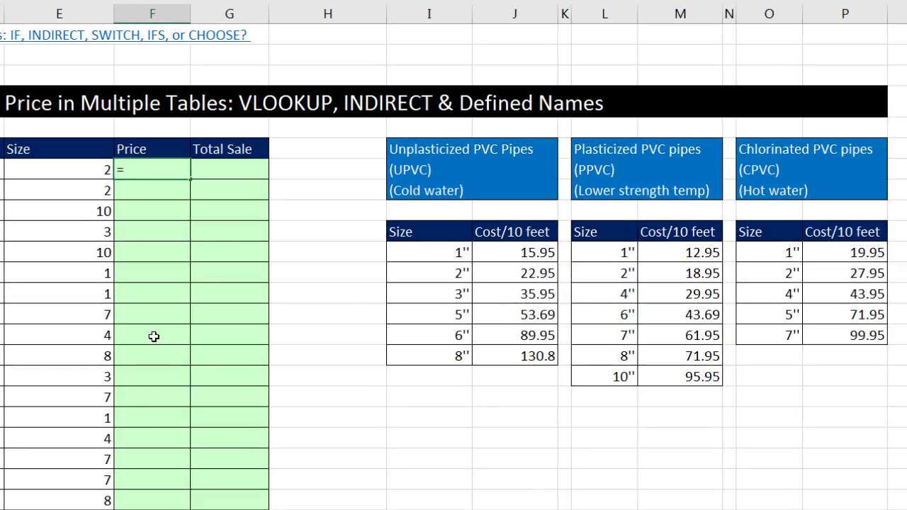
{"action": "key", "text": "F3"}
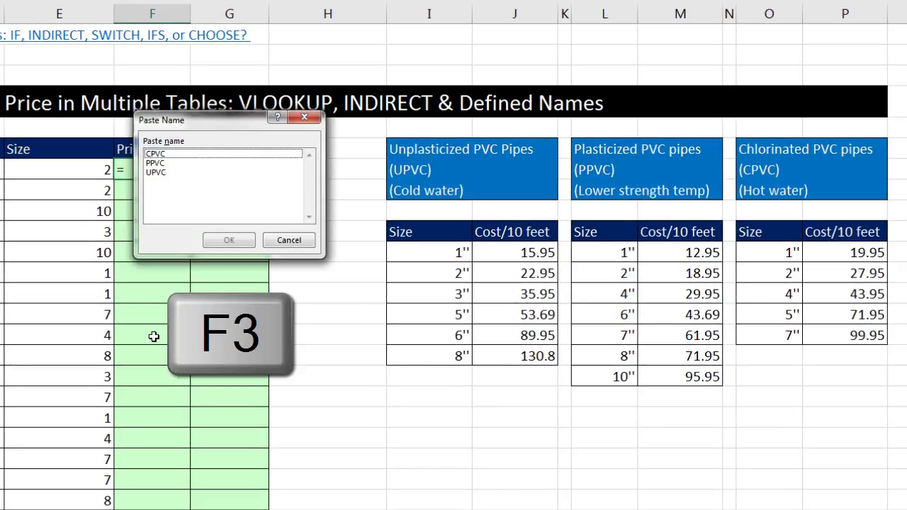
{"action": "left_click_drag", "start_coordinate": [204, 120], "coordinate": [256, 141]}
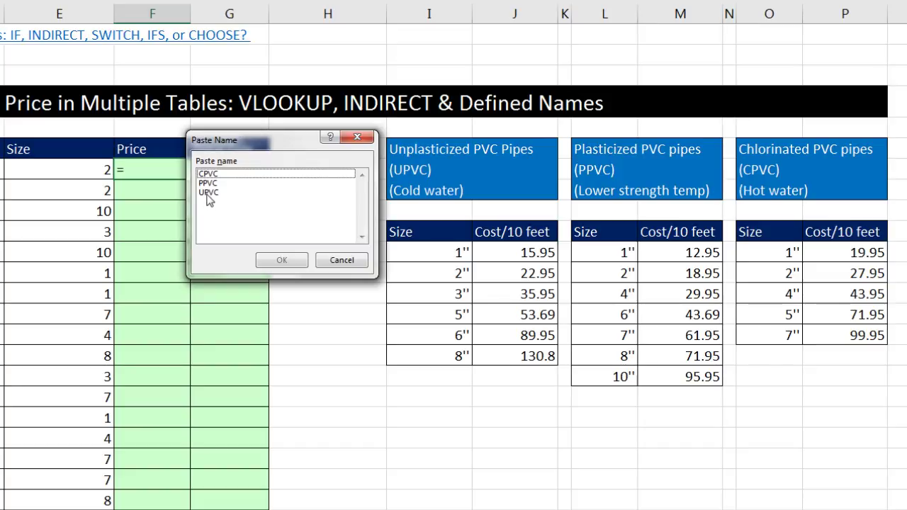
{"action": "double_click", "coordinate": [207, 194]}
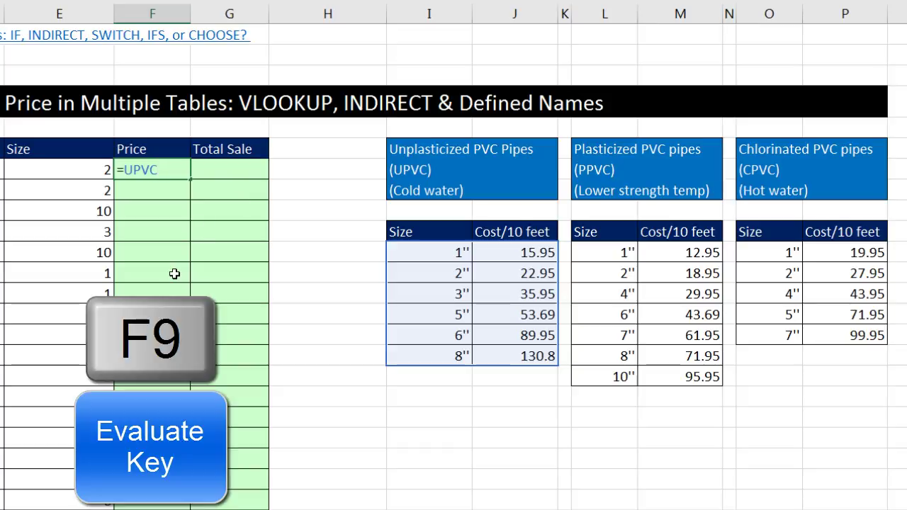
{"action": "key", "text": "F9"}
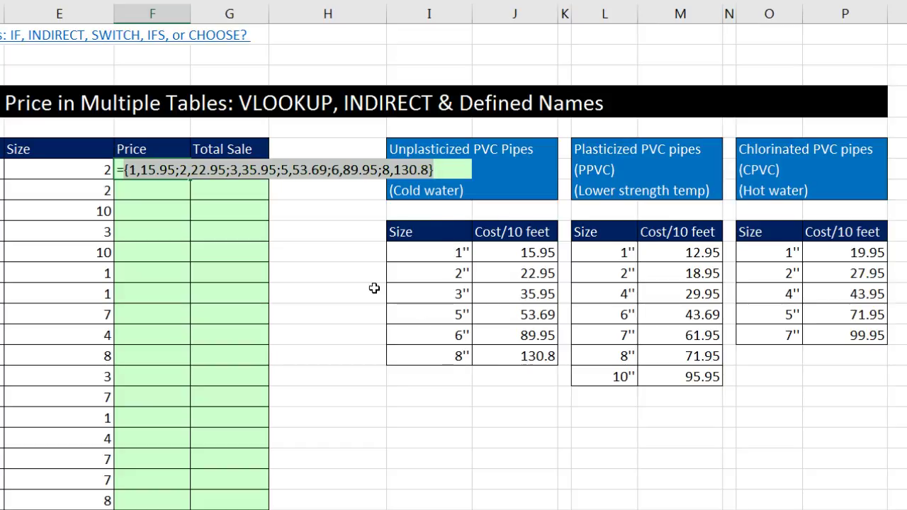
Discard the UPVC test formula in F7, and evaluate a plain reference to D7 there without keeping it.
{"action": "key", "text": "ctrl+z"}
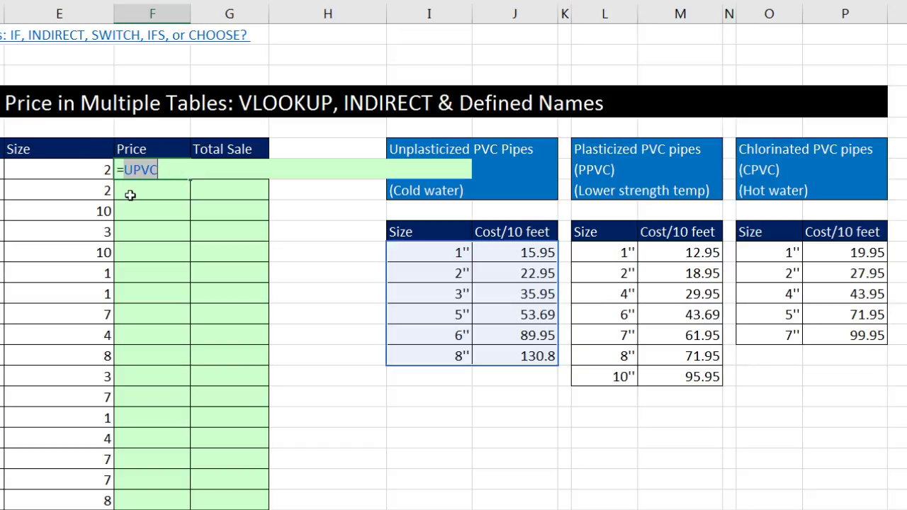
{"action": "key", "text": "Escape"}
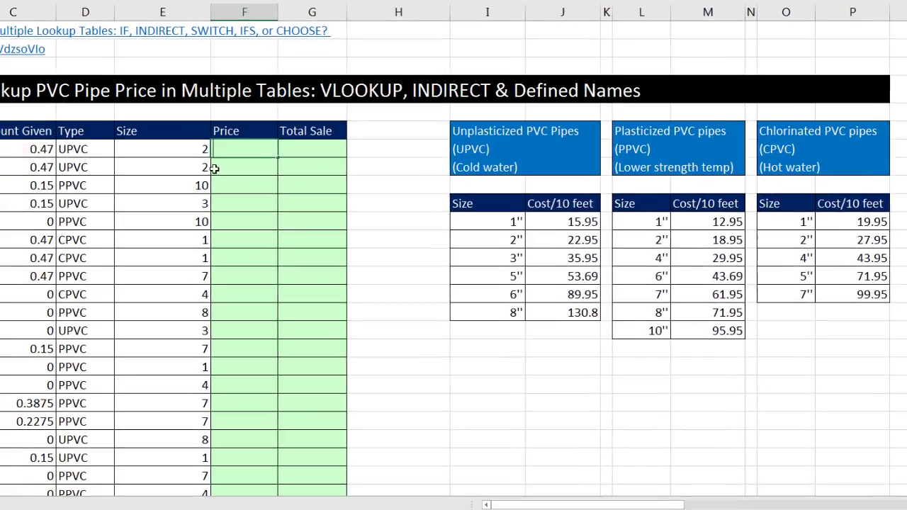
{"action": "type", "text": "="}
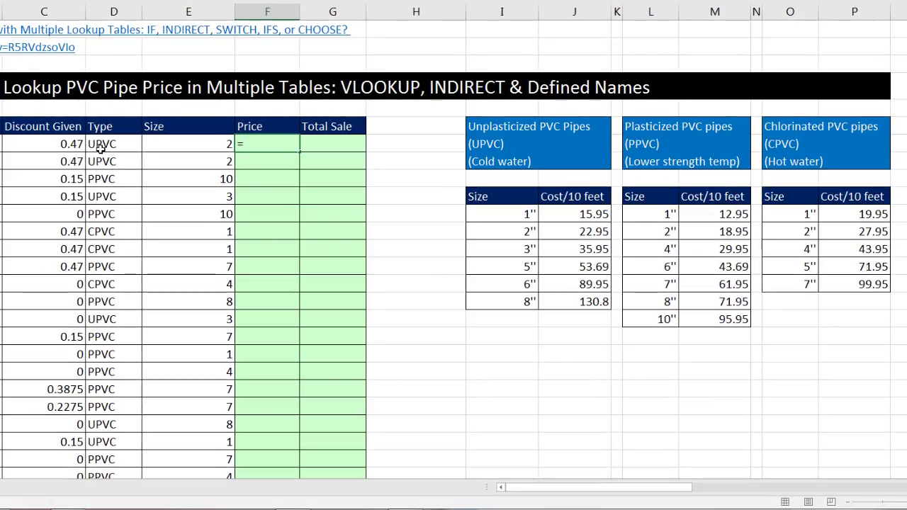
{"action": "left_click", "coordinate": [101, 147]}
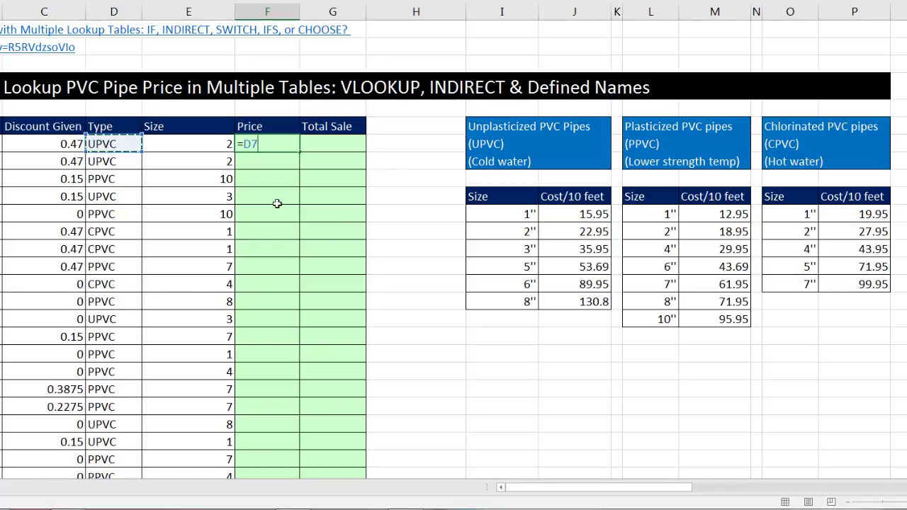
{"action": "key", "text": "F9"}
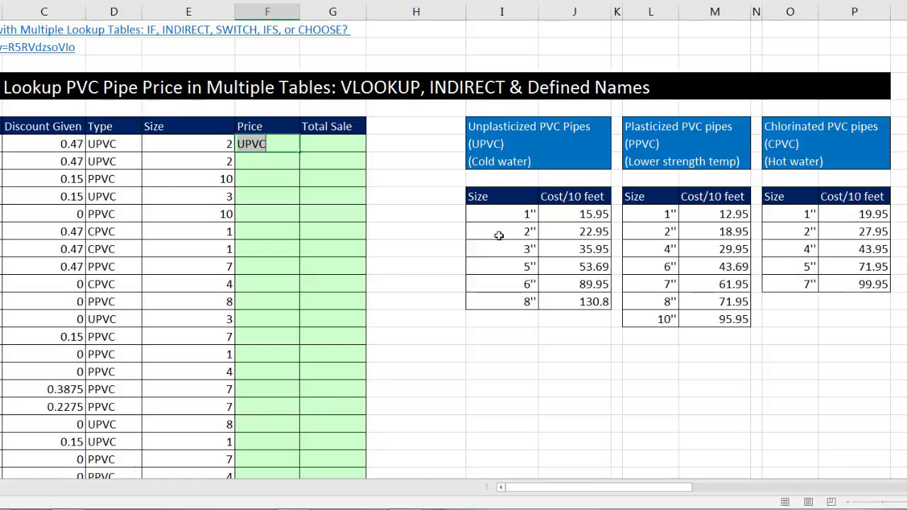
{"action": "key", "text": "Escape"}
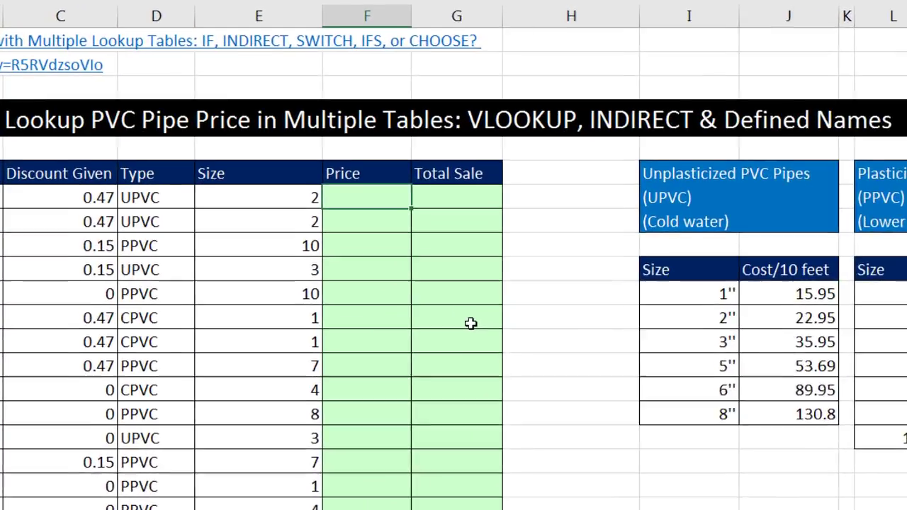
Enter =INDIRECT(D7) in F7, checking the array it evaluates to, and copy the formula down the Price column.
{"action": "type", "text": "="}
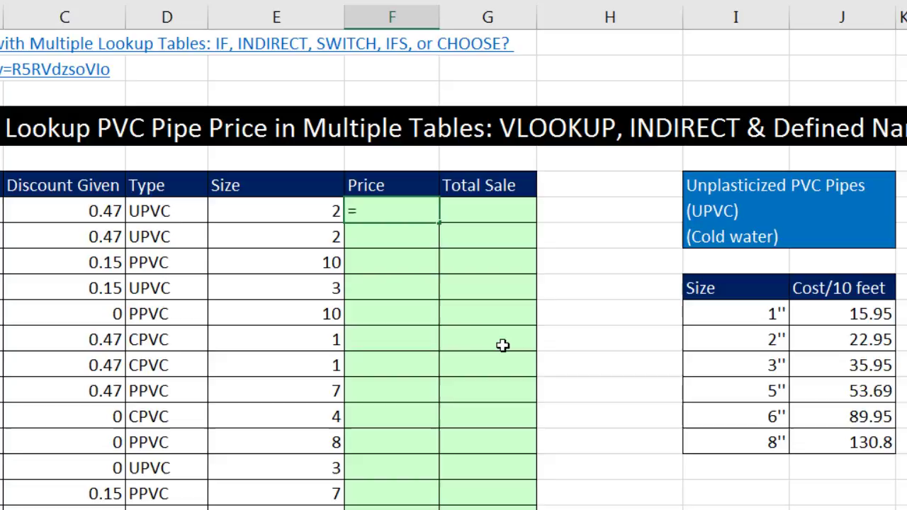
{"action": "type", "text": "innd"}
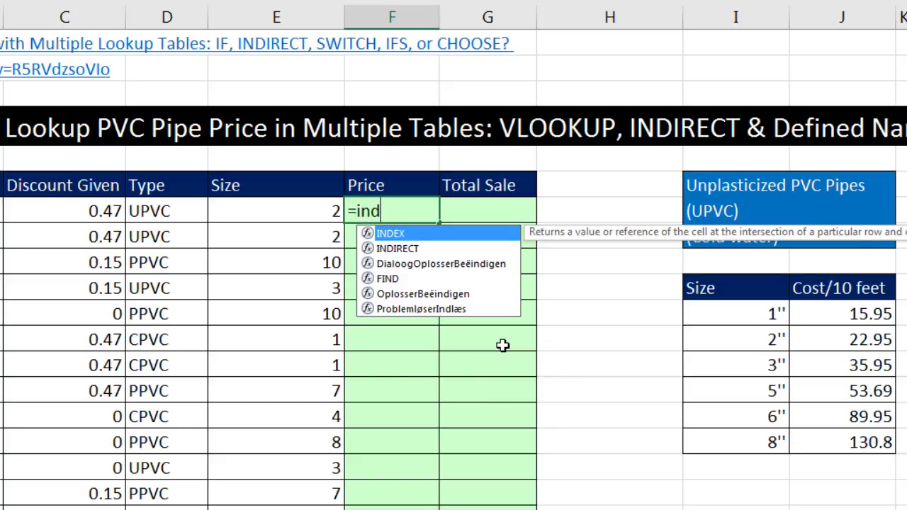
{"action": "type", "text": "i"}
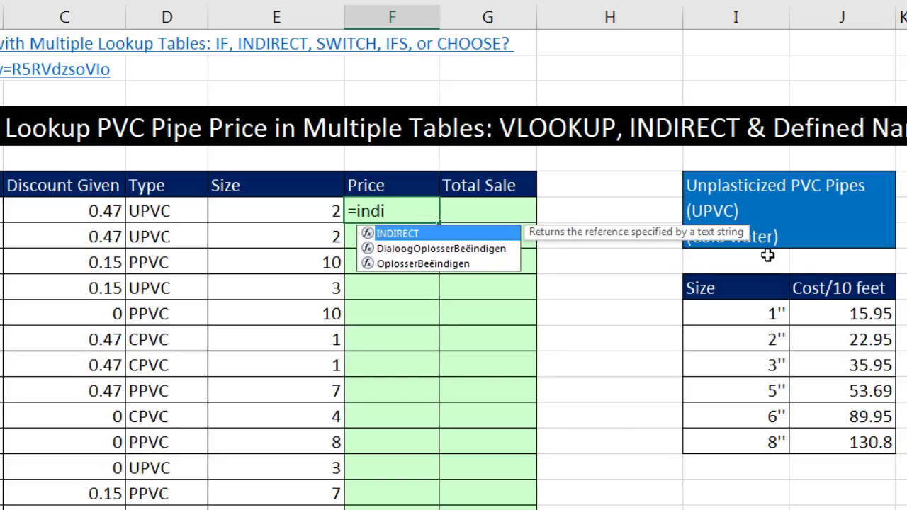
{"action": "key", "text": "Tab"}
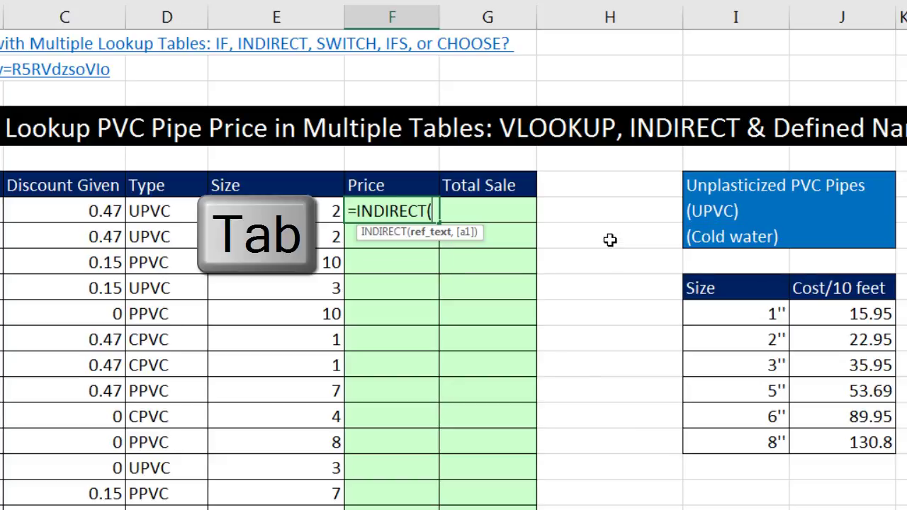
{"action": "left_click", "coordinate": [178, 209]}
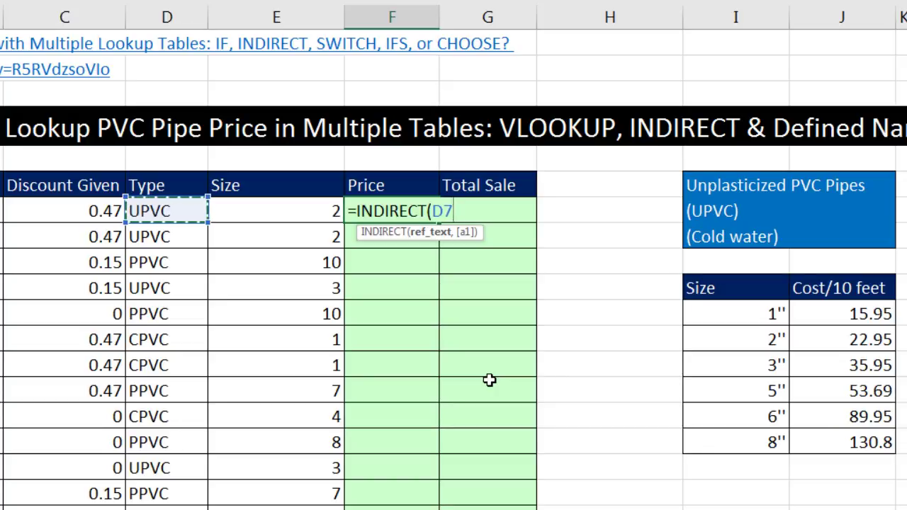
{"action": "type", "text": ")"}
{"action": "key", "text": "F9"}
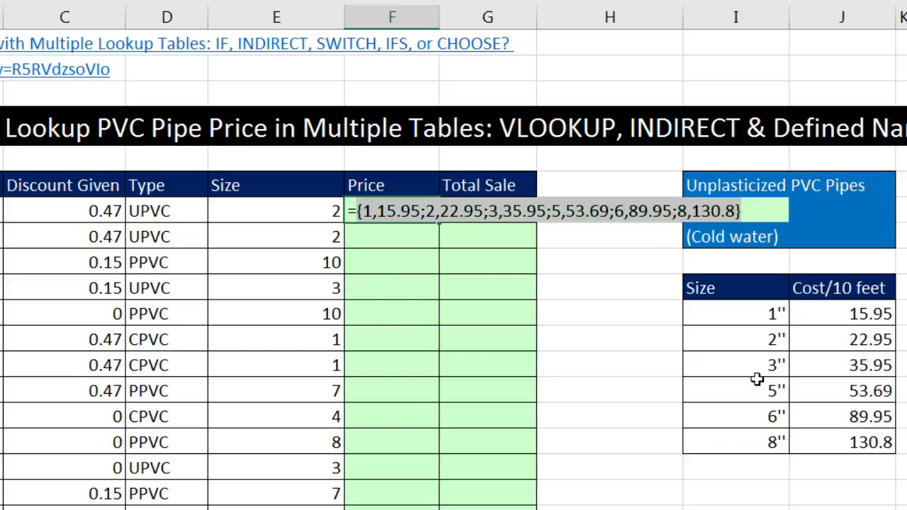
{"action": "key", "text": "ctrl+z"}
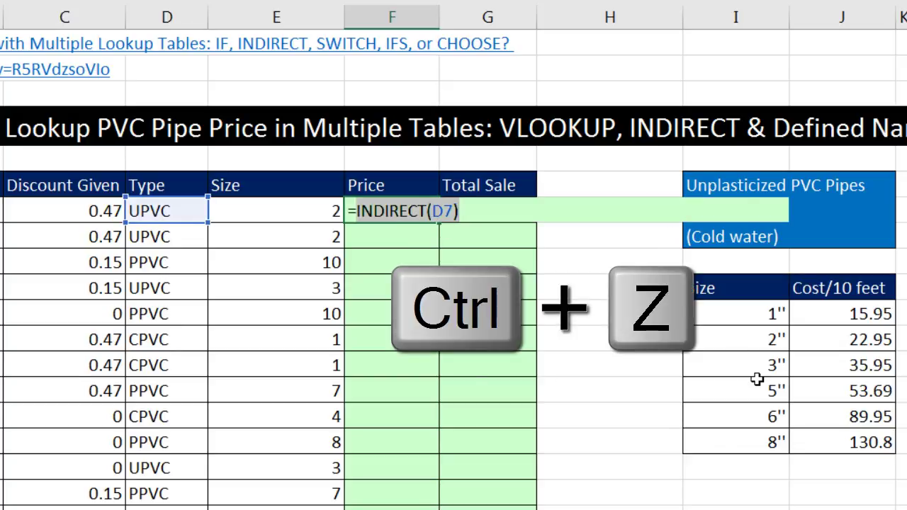
{"action": "key", "text": "ctrl+Return"}
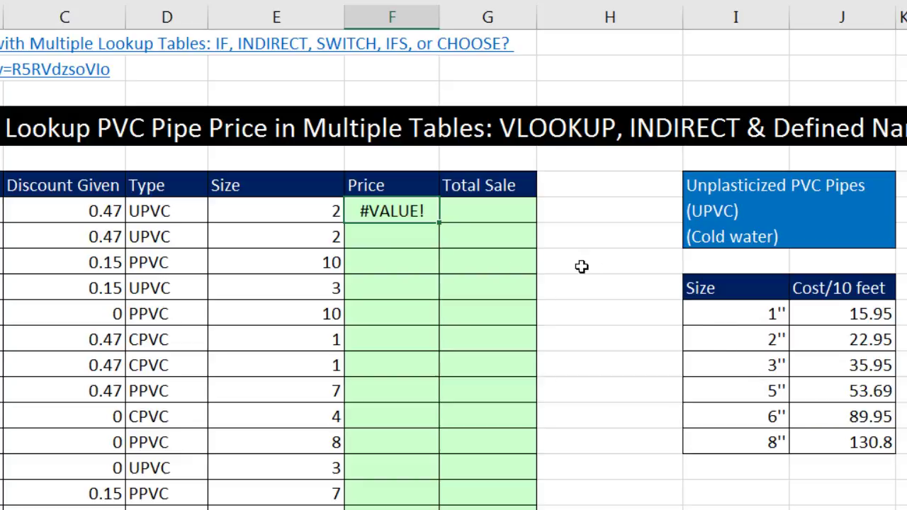
{"action": "double_click", "coordinate": [440, 221]}
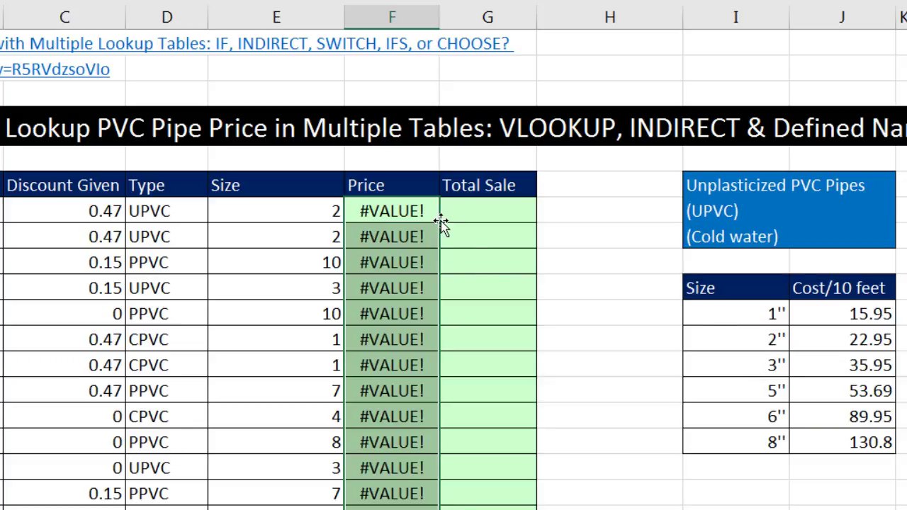
Evaluate the INDIRECT formula in F9 to inspect its lookup array, leaving the formula itself as it was.
{"action": "left_click", "coordinate": [392, 263]}
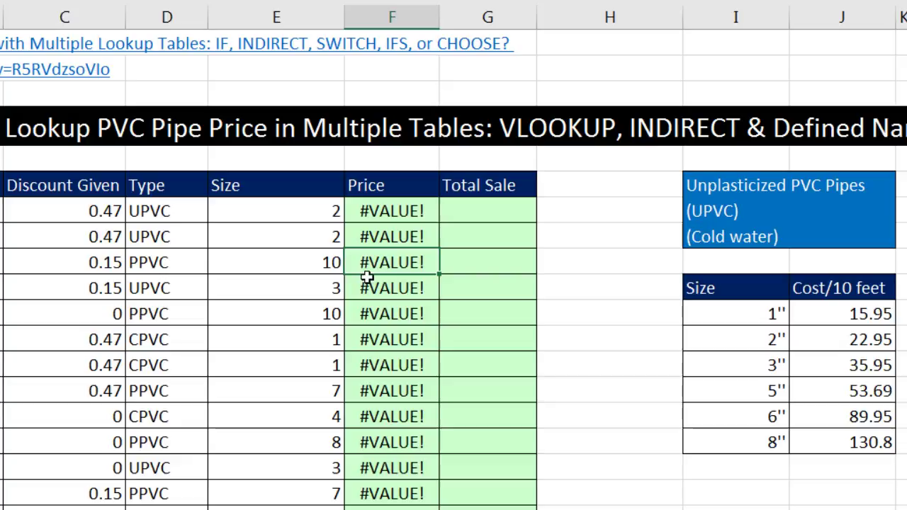
{"action": "key", "text": "F2"}
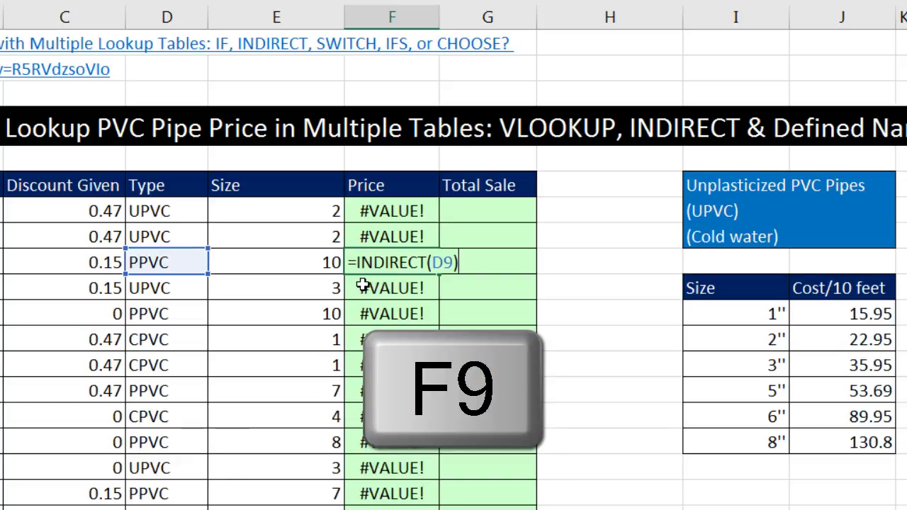
{"action": "key", "text": "F9"}
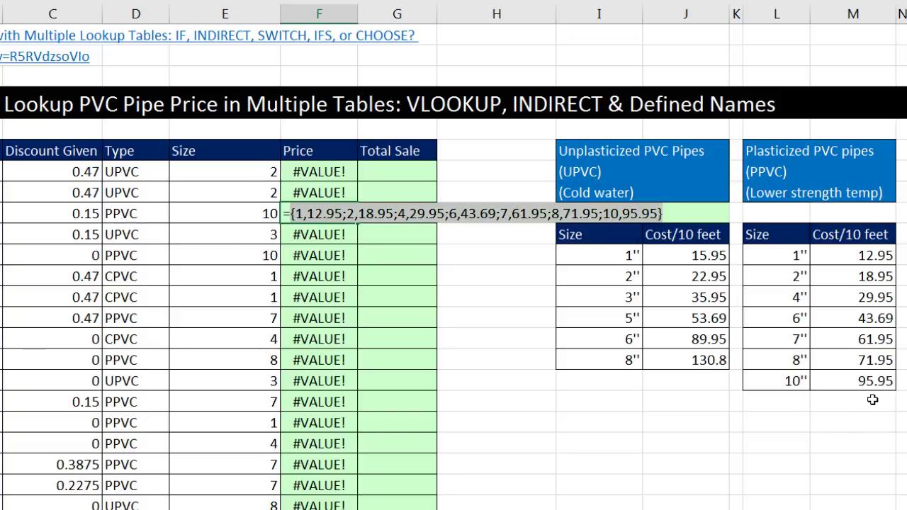
{"action": "key", "text": "Escape"}
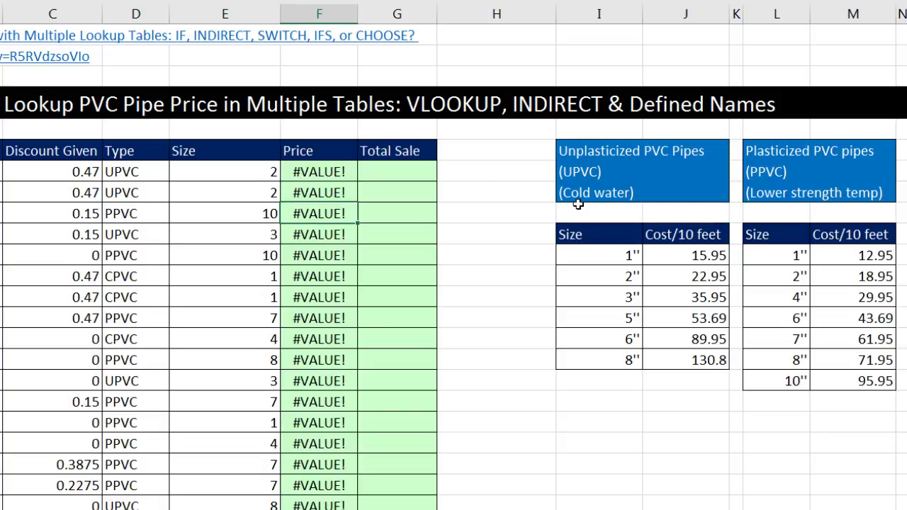
Extend the F7 formula to =VLOOKUP(E7,INDIRECT(D7),2) and copy it down the whole Price column.
{"action": "left_click", "coordinate": [336, 174]}
{"action": "key", "text": "F2"}
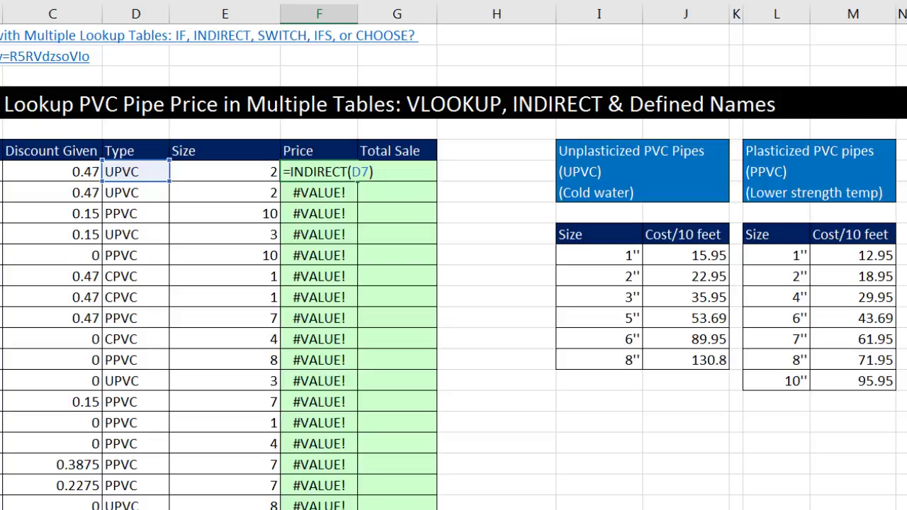
{"action": "type", "text": "vl"}
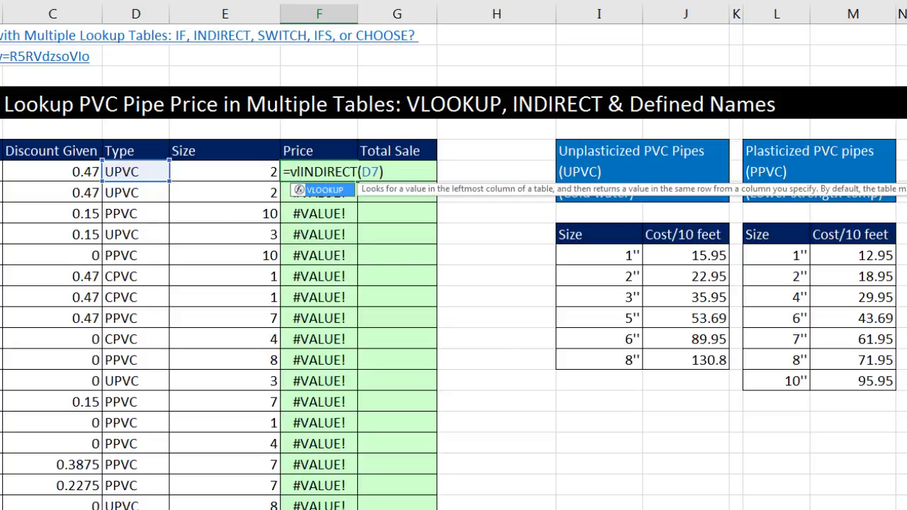
{"action": "key", "text": "Tab"}
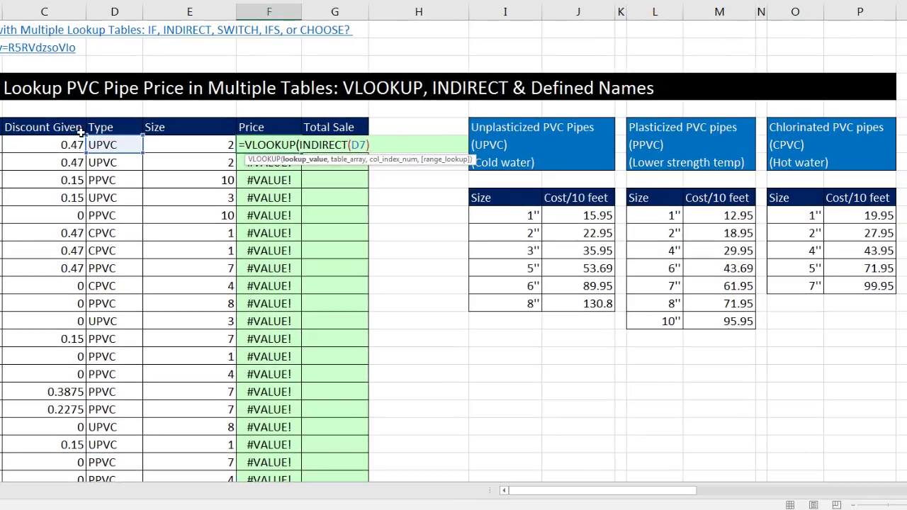
{"action": "left_click", "coordinate": [197, 150]}
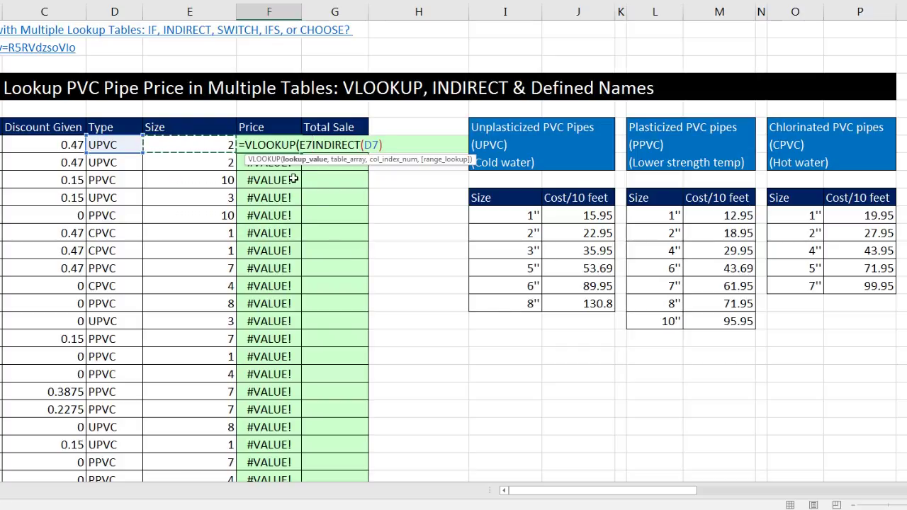
{"action": "type", "text": ","}
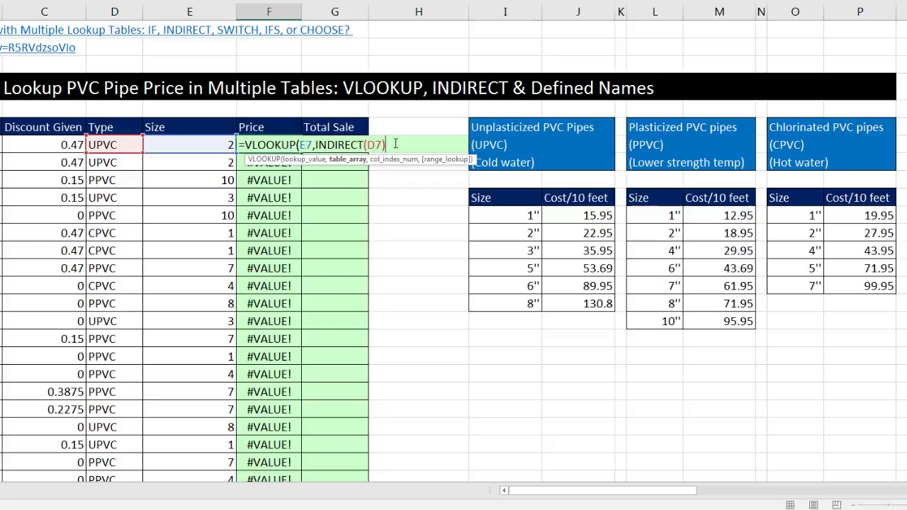
{"action": "type", "text": ",2"}
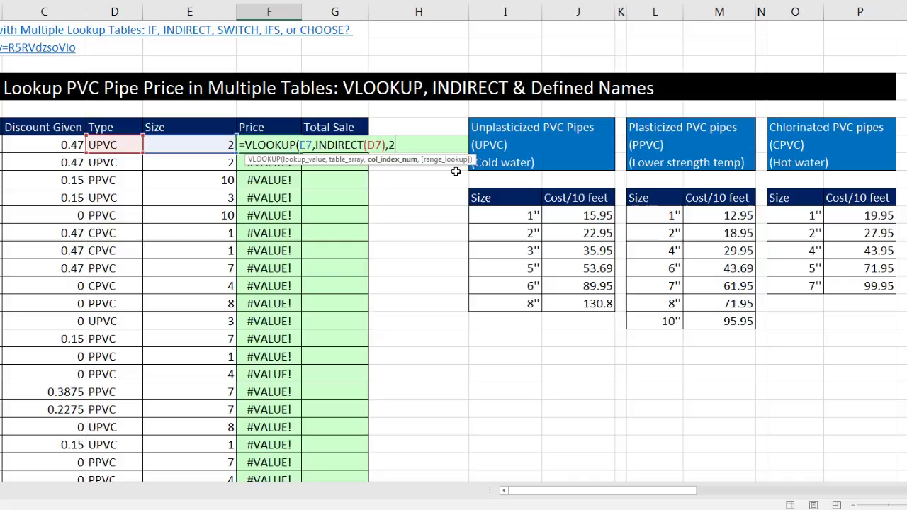
{"action": "type", "text": ","}
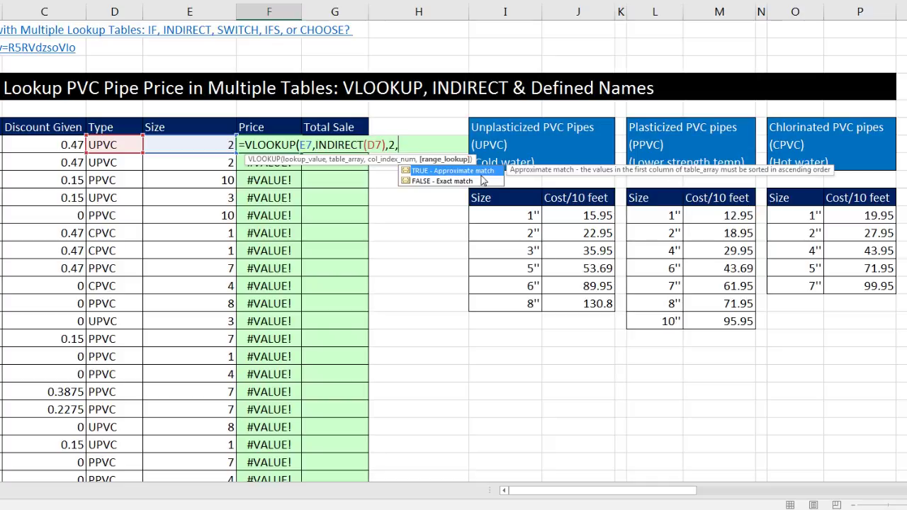
{"action": "key", "text": "BackSpace"}
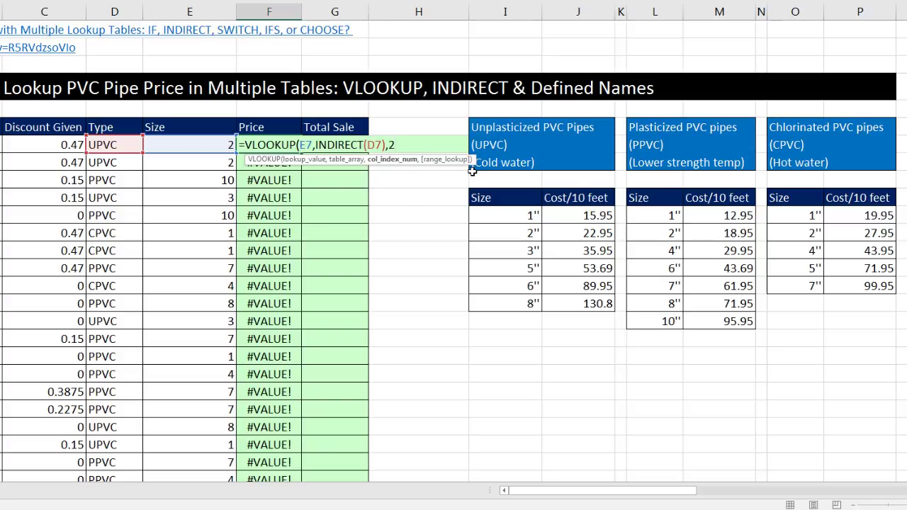
{"action": "type", "text": ")"}
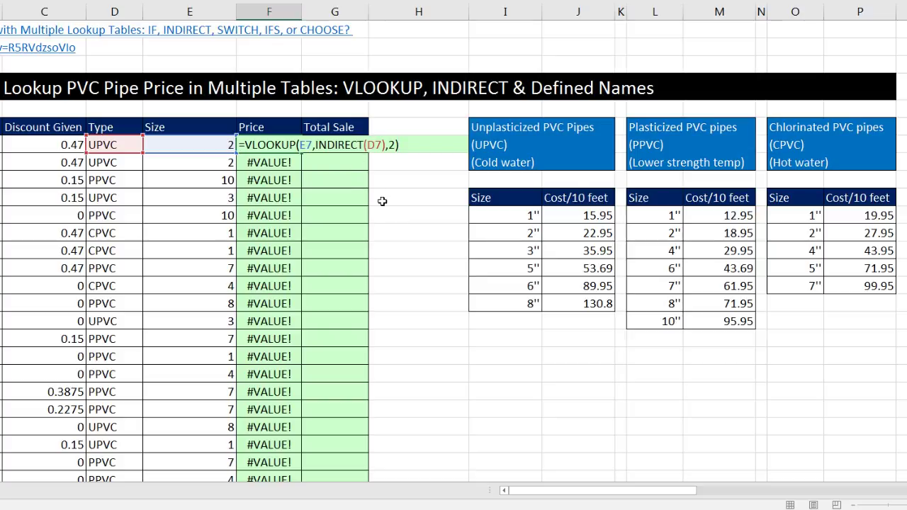
{"action": "key", "text": "Return"}
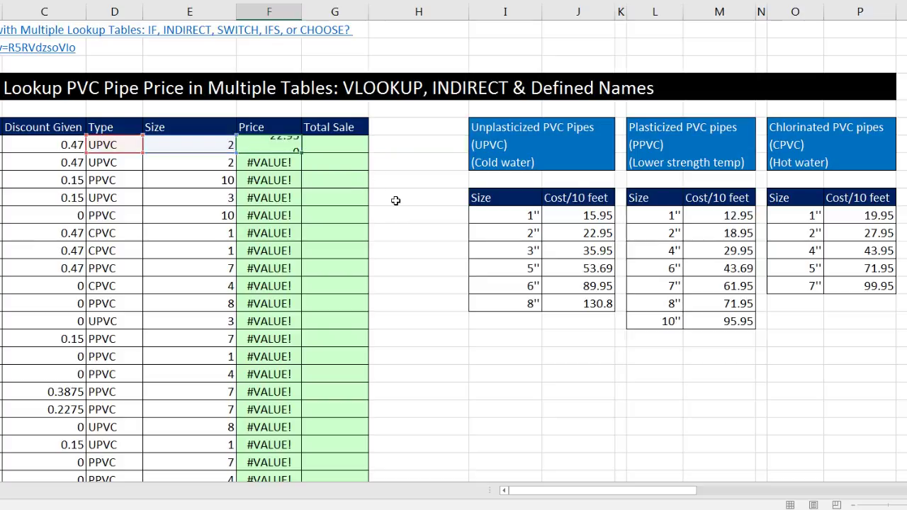
{"action": "double_click", "coordinate": [303, 153]}
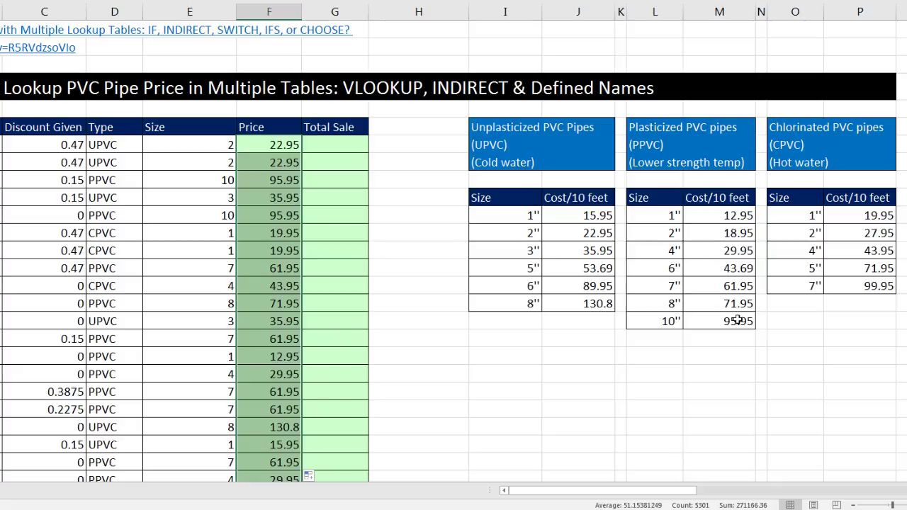
Check the prices in rows 10 and 12 against the lookup tables, and inspect the cell references of the last Price formula in F5307.
{"action": "left_click_drag", "start_coordinate": [110, 199], "coordinate": [276, 200]}
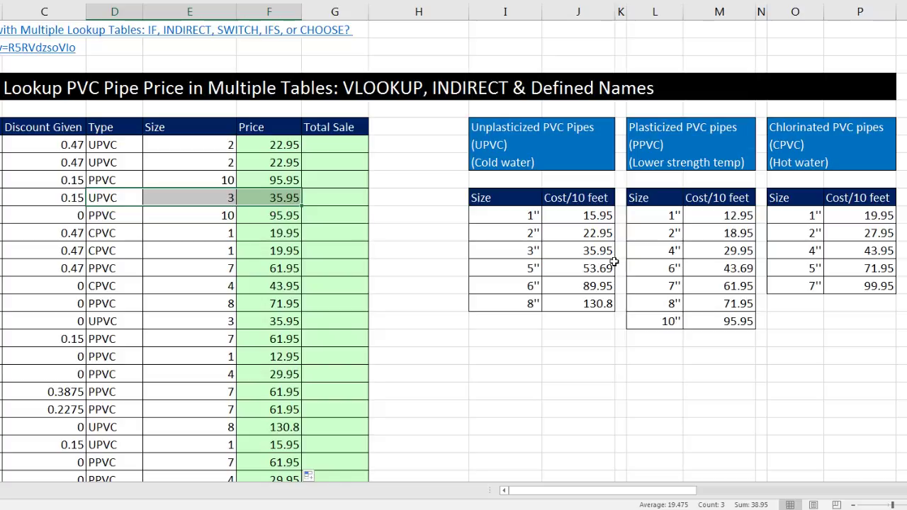
{"action": "left_click_drag", "start_coordinate": [211, 233], "coordinate": [281, 236]}
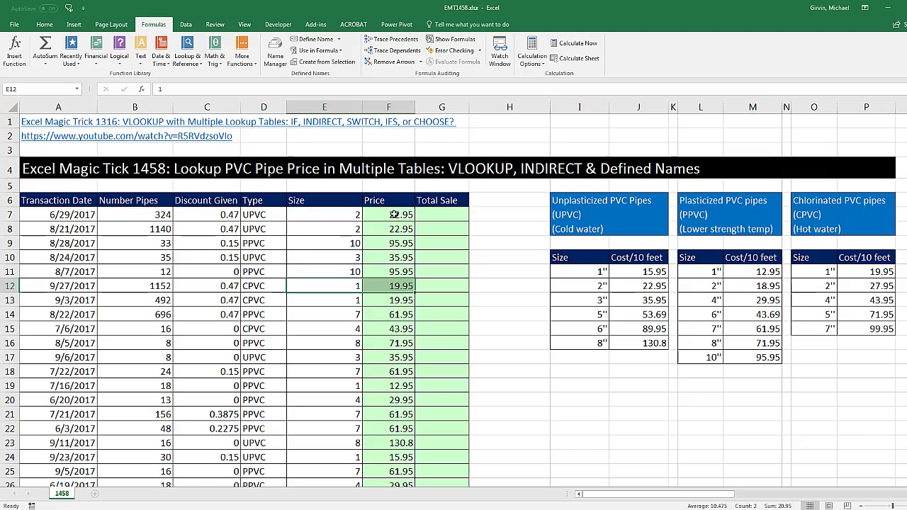
{"action": "left_click", "coordinate": [284, 151]}
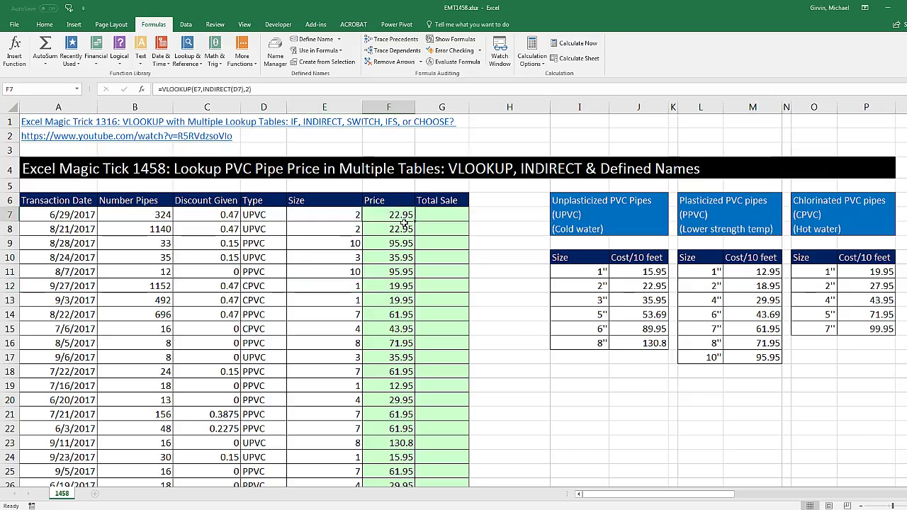
{"action": "key", "text": "ctrl+Down"}
{"action": "scroll", "coordinate": [466, 349], "scroll_direction": "down", "scroll_amount": 3}
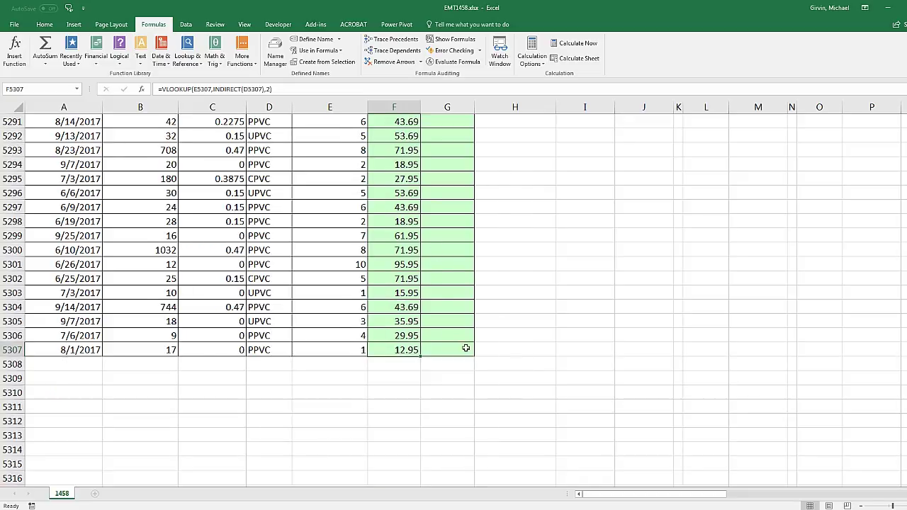
{"action": "key", "text": "F2"}
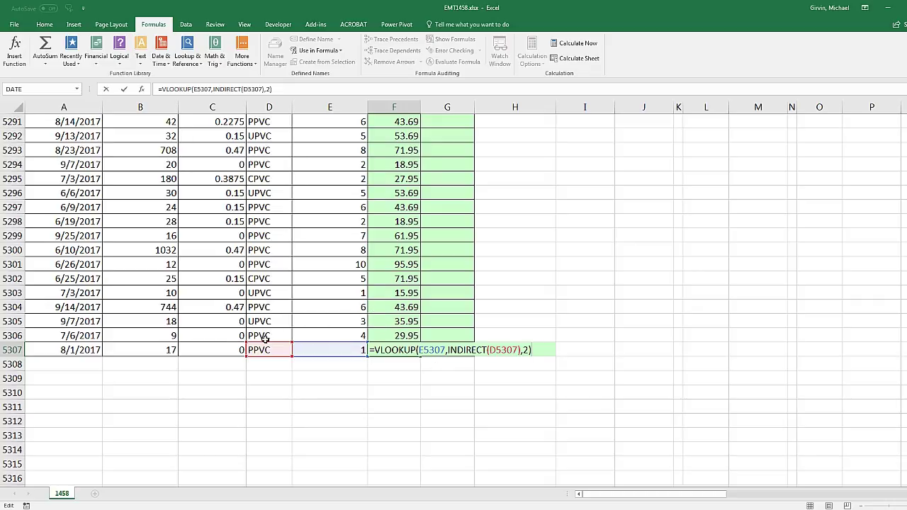
Inspect the custom number format applied to the sizes in the UPVC lookup table, I11:I16, leaving it as it is.
{"action": "key", "text": "Return"}
{"action": "key", "text": "ctrl+Home"}
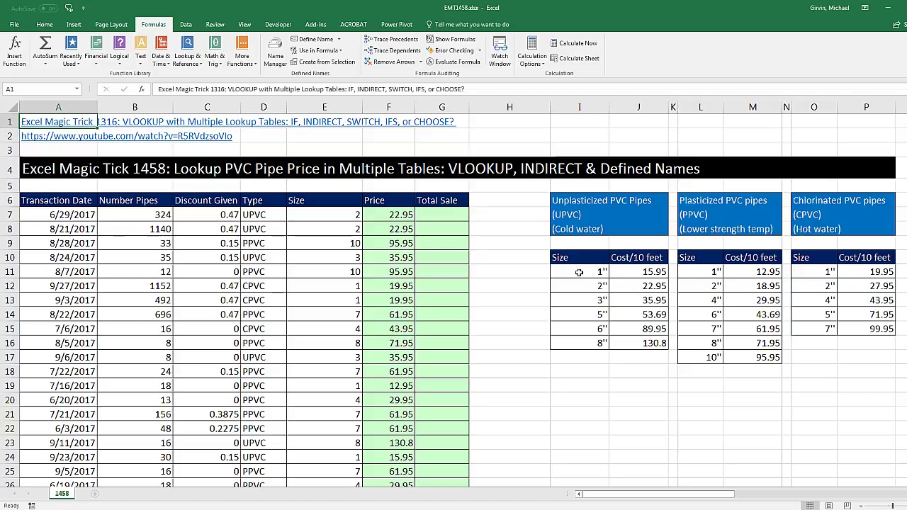
{"action": "left_click_drag", "start_coordinate": [580, 273], "coordinate": [579, 345]}
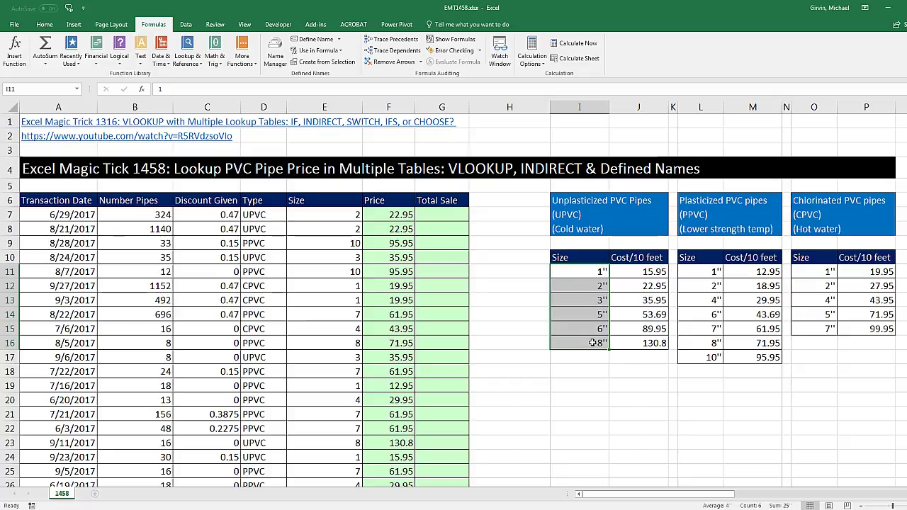
{"action": "key", "text": "ctrl+1"}
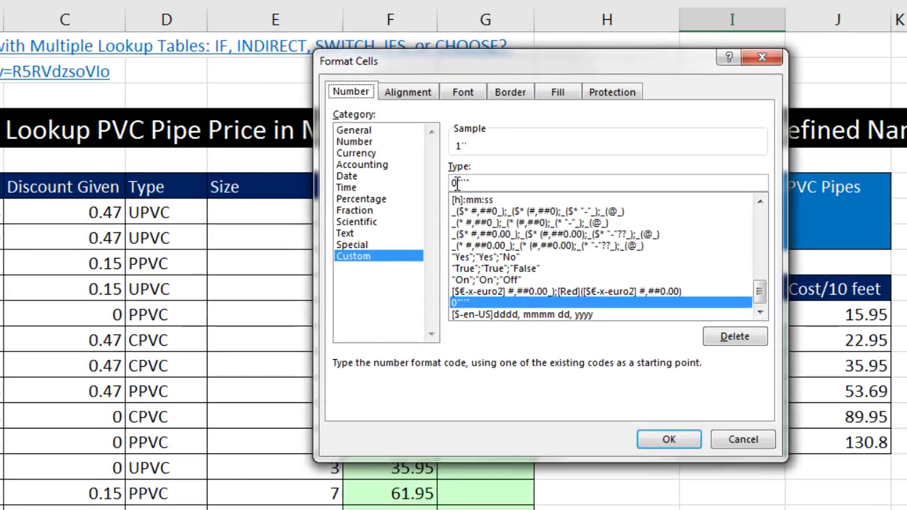
{"action": "left_click", "coordinate": [740, 438]}
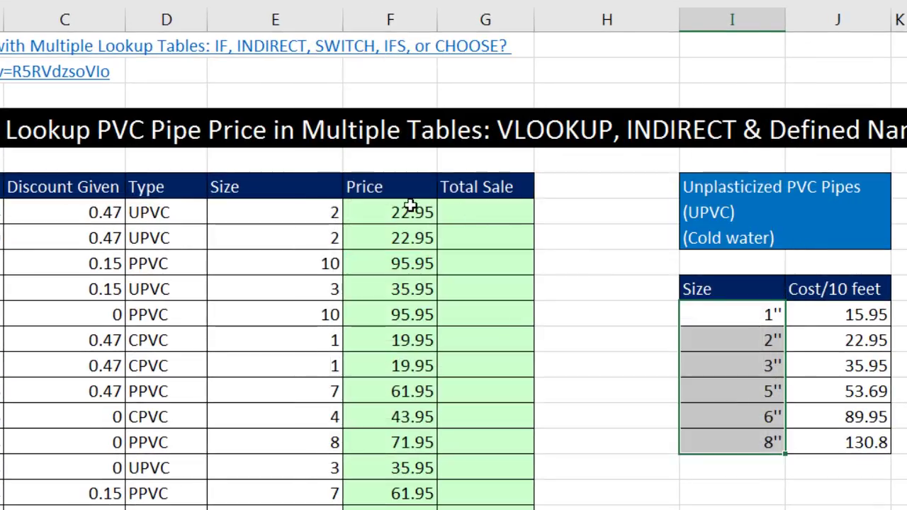
Try the custom number format 0"''" on the whole Size column from E7 down, and undo it.
{"action": "left_click", "coordinate": [285, 212]}
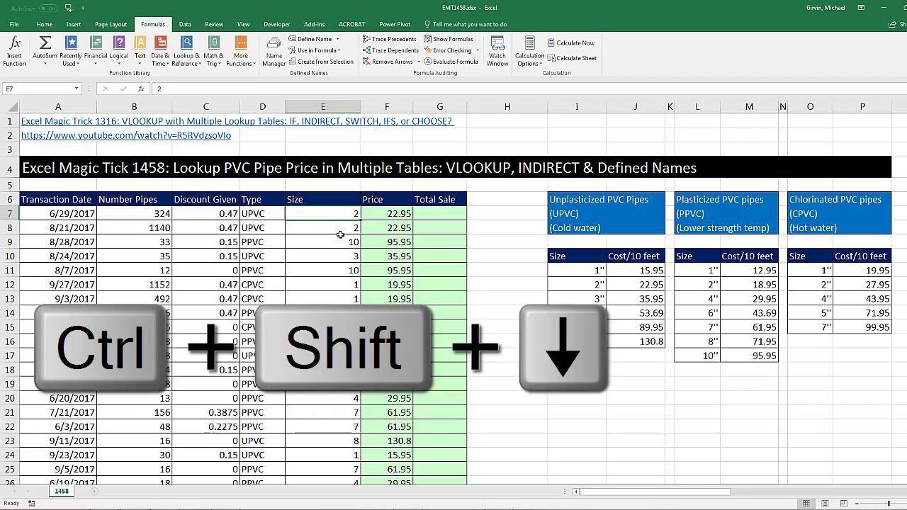
{"action": "key", "text": "ctrl+shift+Down"}
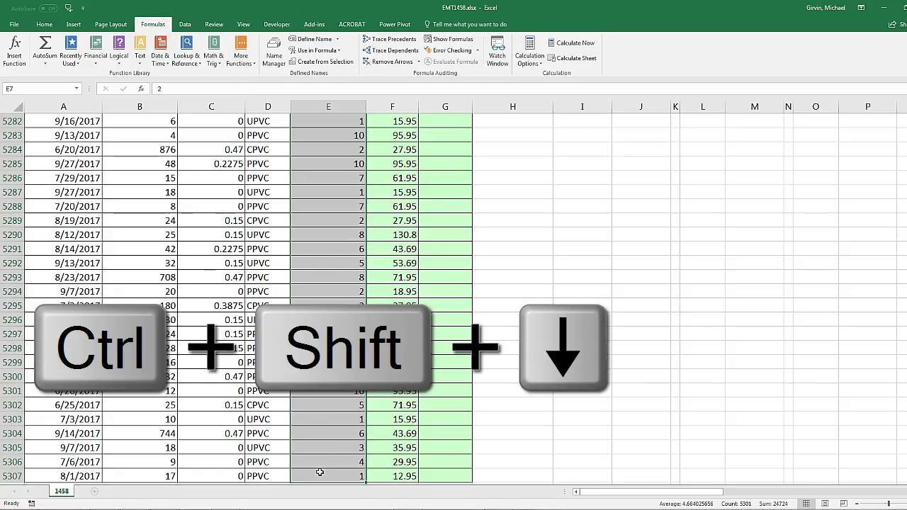
{"action": "key", "text": "ctrl+BackSpace"}
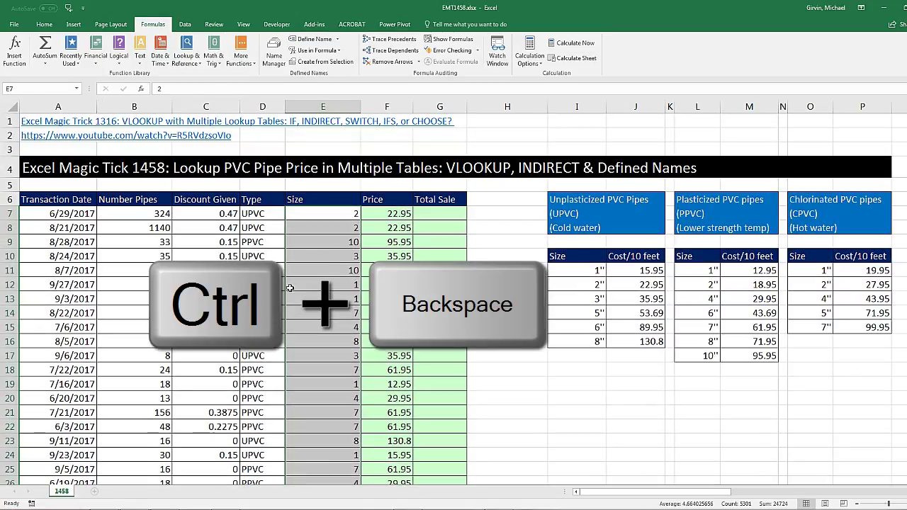
{"action": "key", "text": "ctrl+1"}
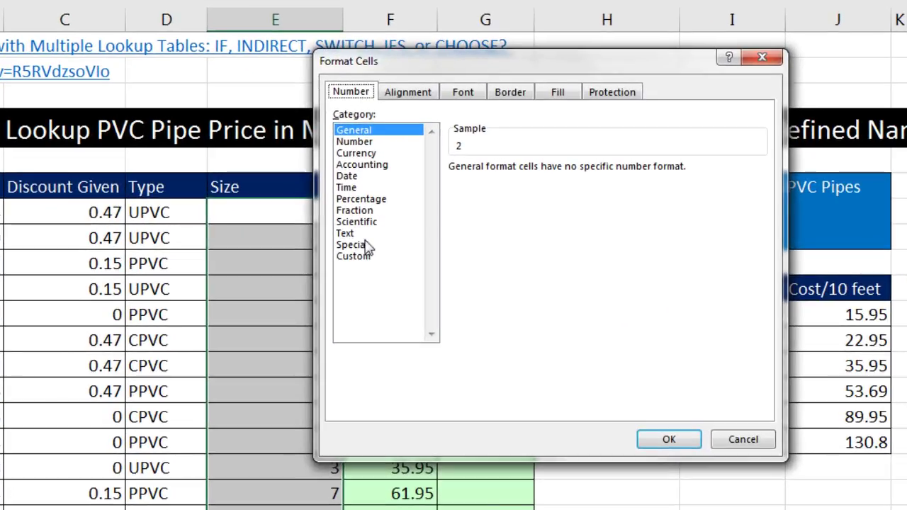
{"action": "left_click", "coordinate": [363, 256]}
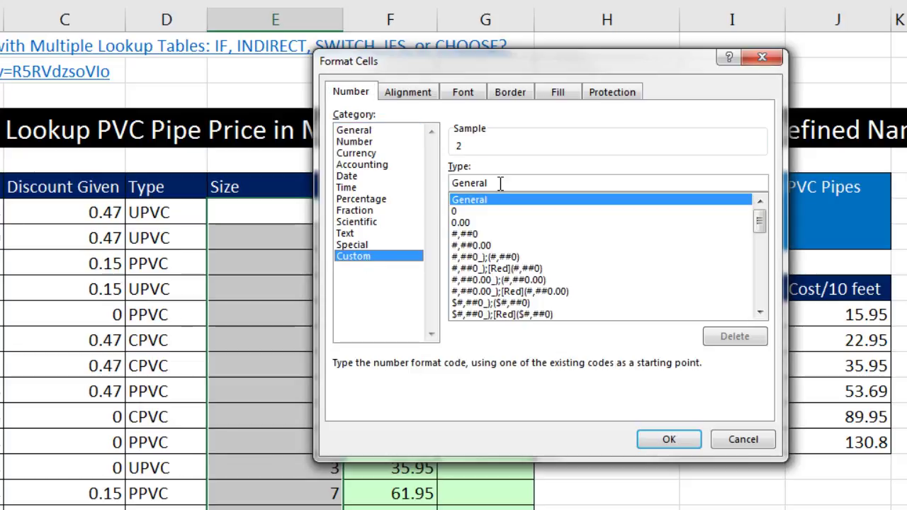
{"action": "left_click_drag", "start_coordinate": [503, 181], "coordinate": [428, 186]}
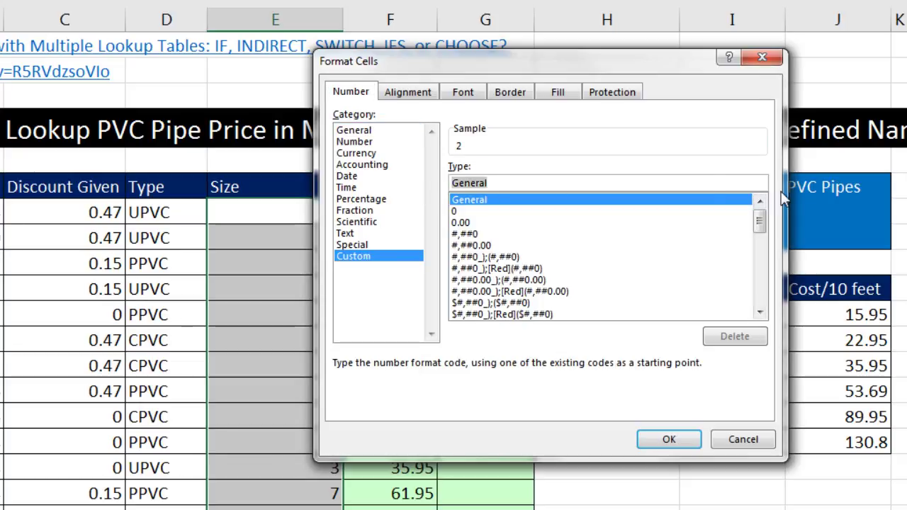
{"action": "type", "text": "0"}
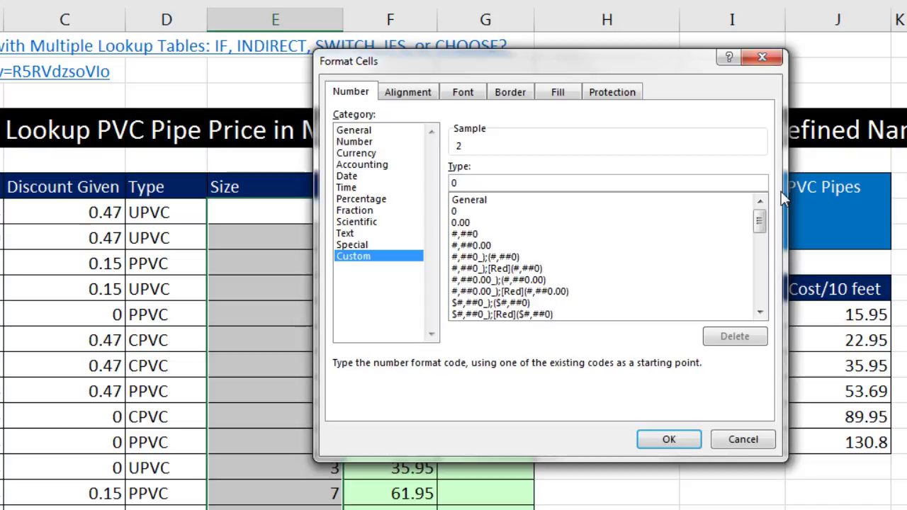
{"action": "type", "text": "\"\""}
{"action": "left_click", "coordinate": [670, 439]}
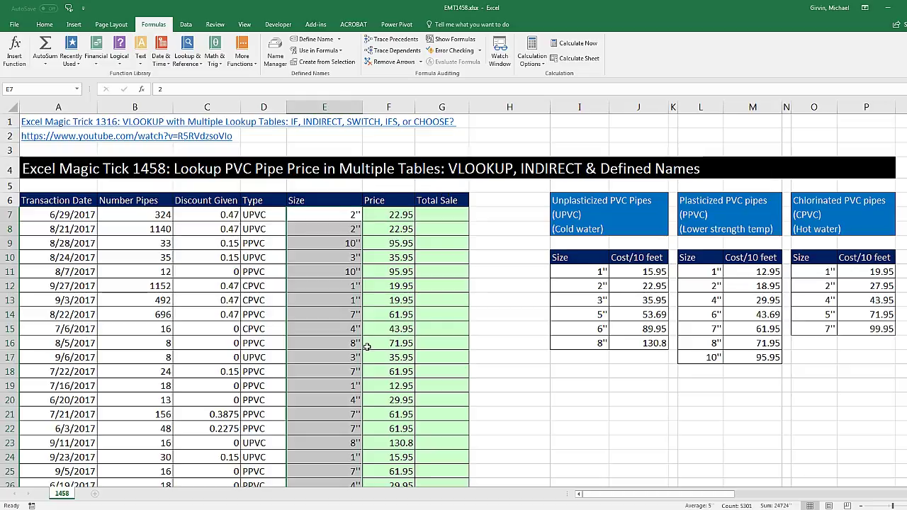
{"action": "key", "text": "ctrl+z"}
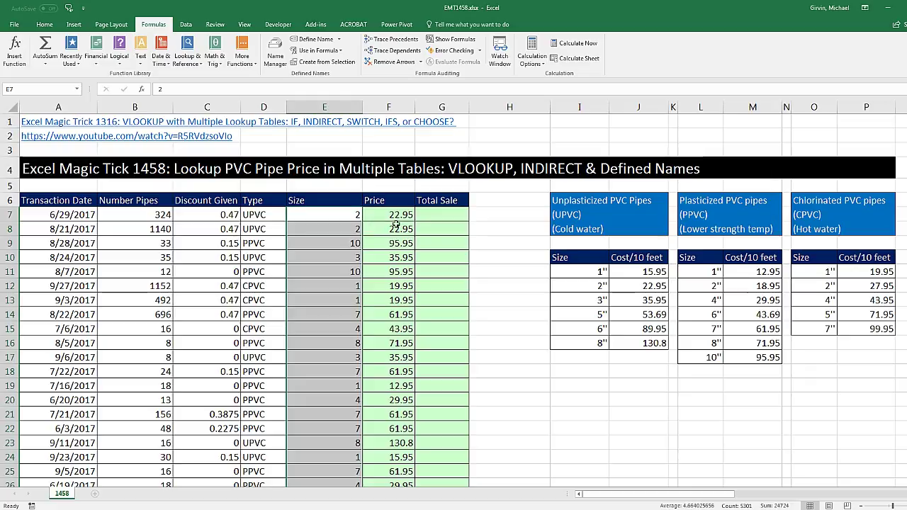
Start the Total Sale formula in G7 by multiplying the number of pipes by the price, =B7*F7.
{"action": "left_click", "coordinate": [443, 213]}
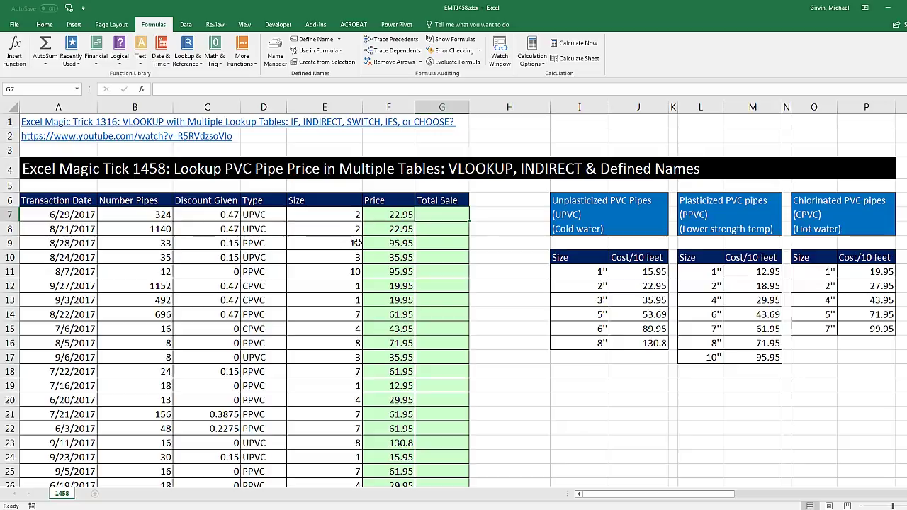
{"action": "left_click", "coordinate": [156, 217]}
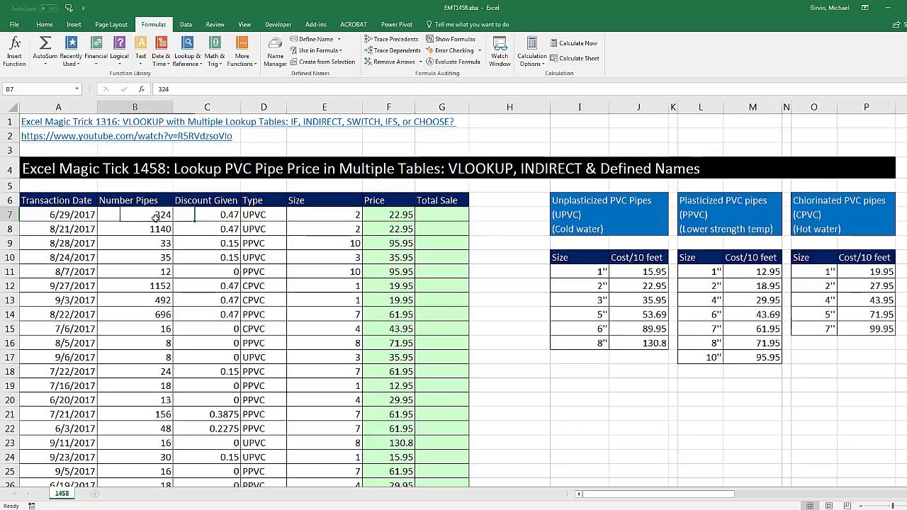
{"action": "left_click", "coordinate": [368, 214]}
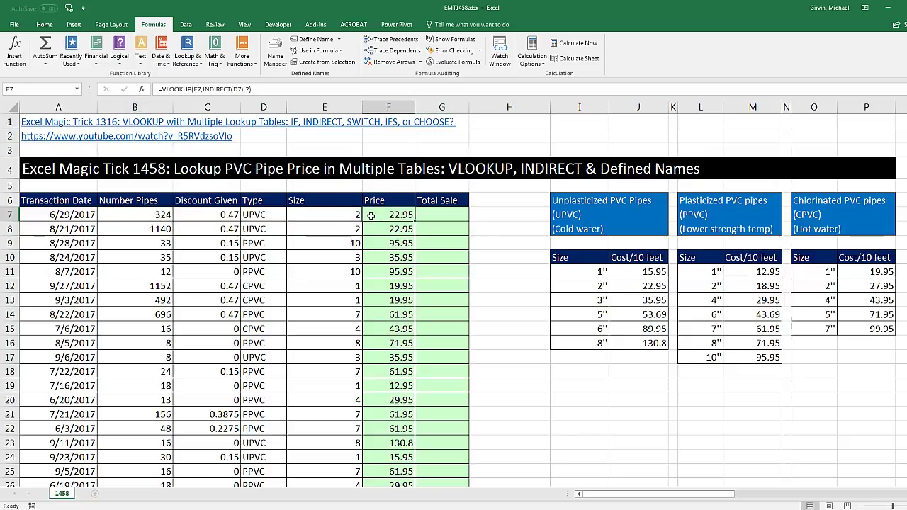
{"action": "left_click", "coordinate": [233, 214]}
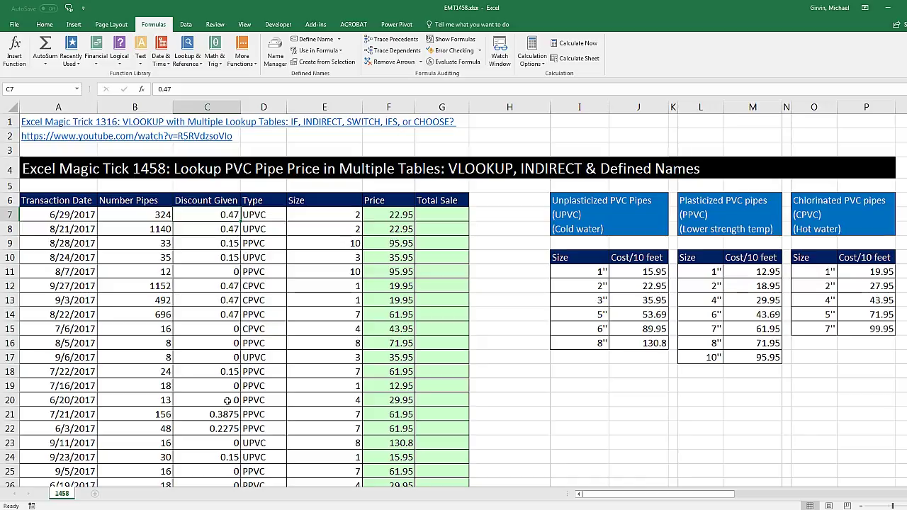
{"action": "left_click", "coordinate": [425, 217]}
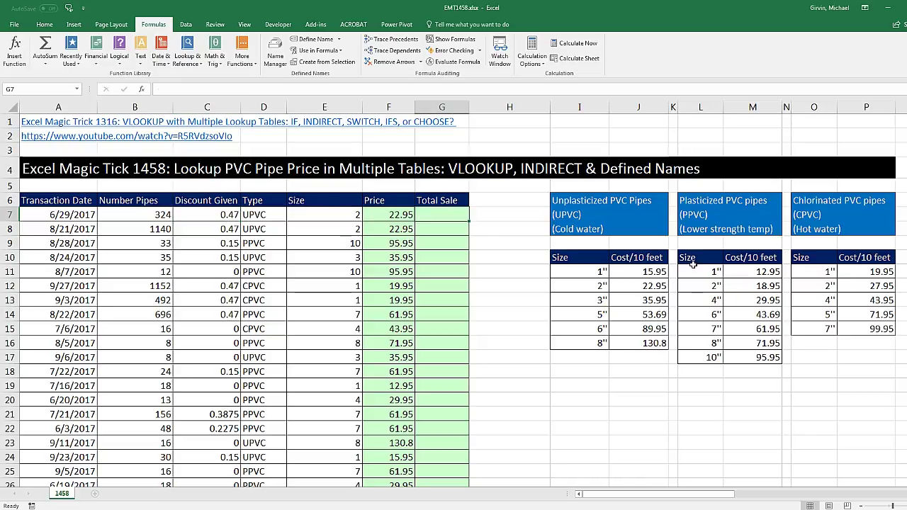
{"action": "type", "text": "="}
{"action": "key", "text": "Left"}
{"action": "key", "text": "Left"}
{"action": "key", "text": "Left"}
{"action": "key", "text": "Left"}
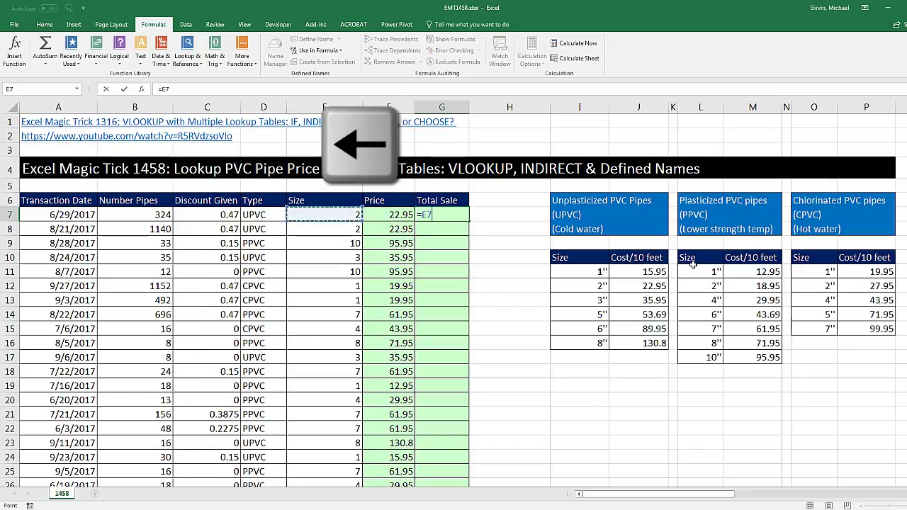
{"action": "key", "text": "Left"}
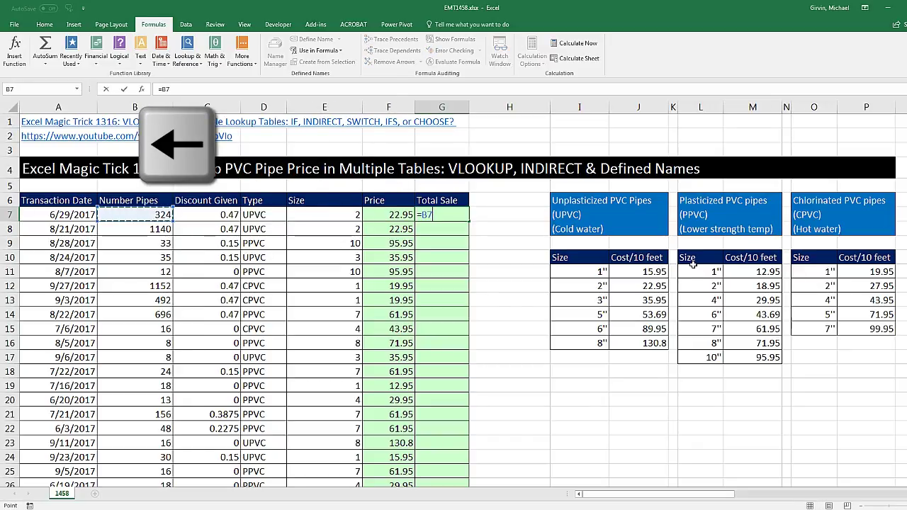
{"action": "type", "text": "*"}
{"action": "key", "text": "Left"}
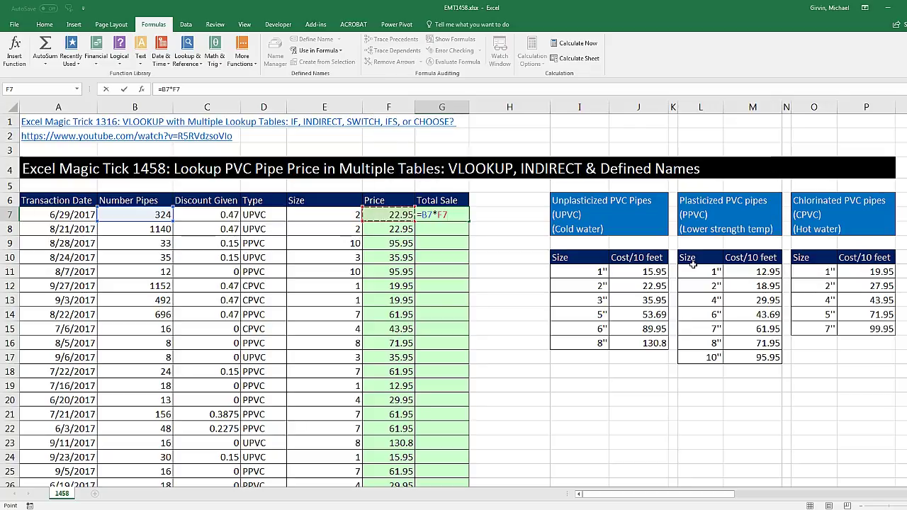
Extend the G7 formula with the discount complement so it reads =B7*F7*(1-C7).
{"action": "type", "text": "*"}
{"action": "key", "text": "Left"}
{"action": "key", "text": "Left"}
{"action": "key", "text": "Left"}
{"action": "key", "text": "Left"}
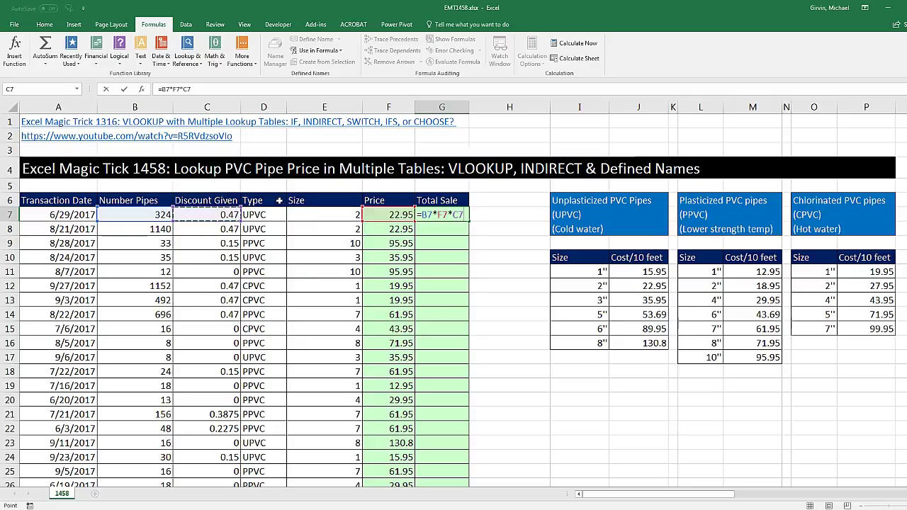
{"action": "key", "text": "F2"}
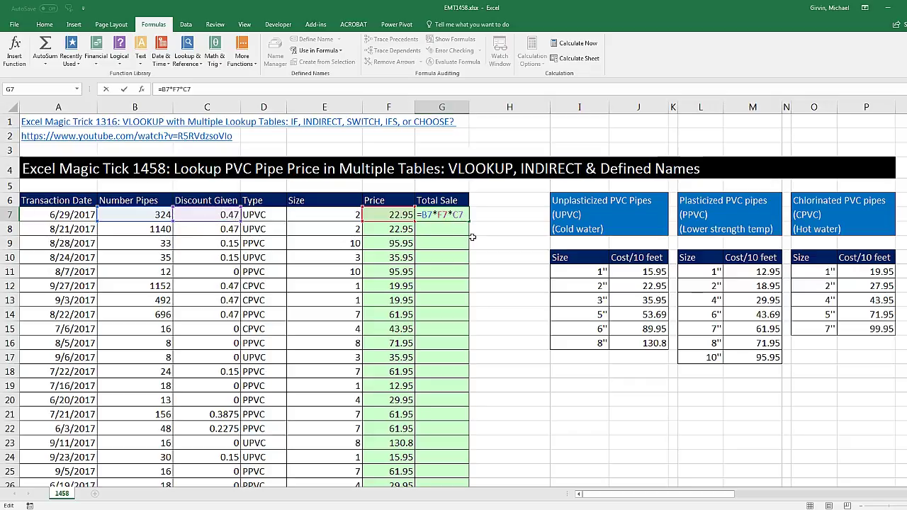
{"action": "type", "text": "(1-"}
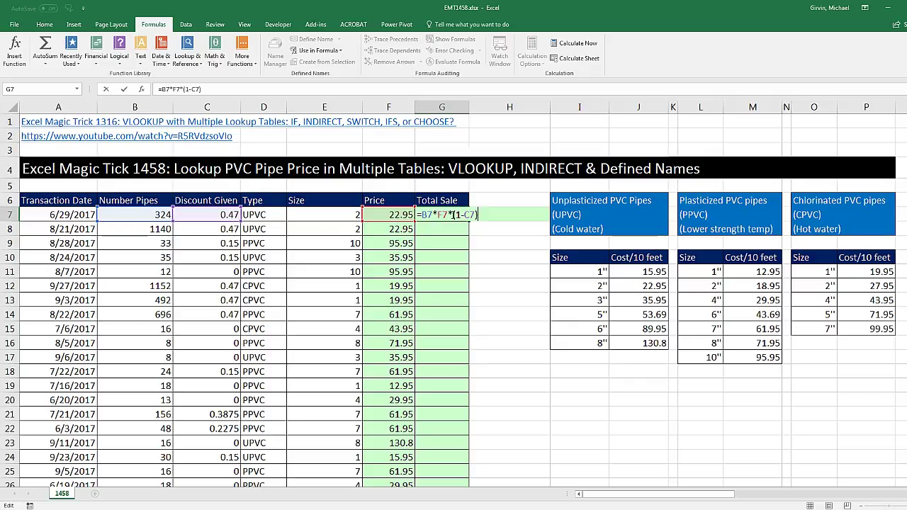
Evaluate the (1-C7) part of the G7 formula, restore it, and copy the entered formula down the Total Sale column.
{"action": "left_click_drag", "start_coordinate": [454, 214], "coordinate": [479, 214]}
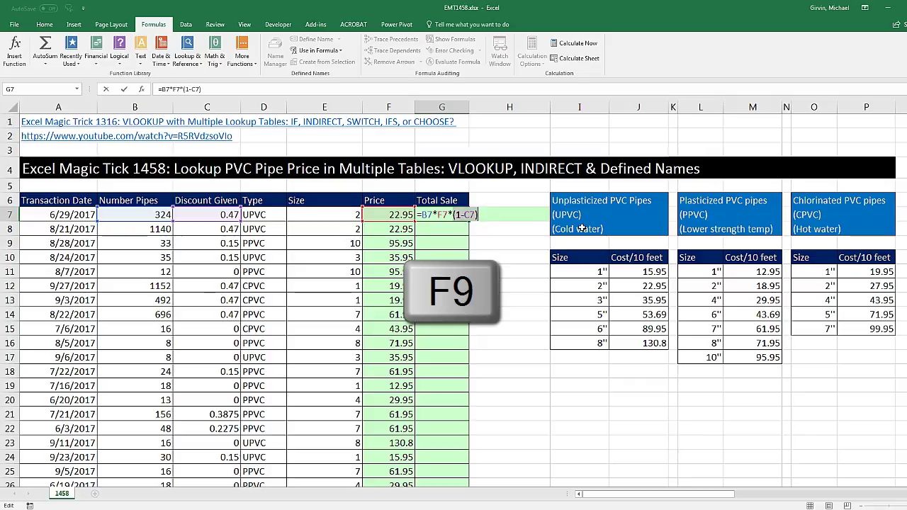
{"action": "key", "text": "F9"}
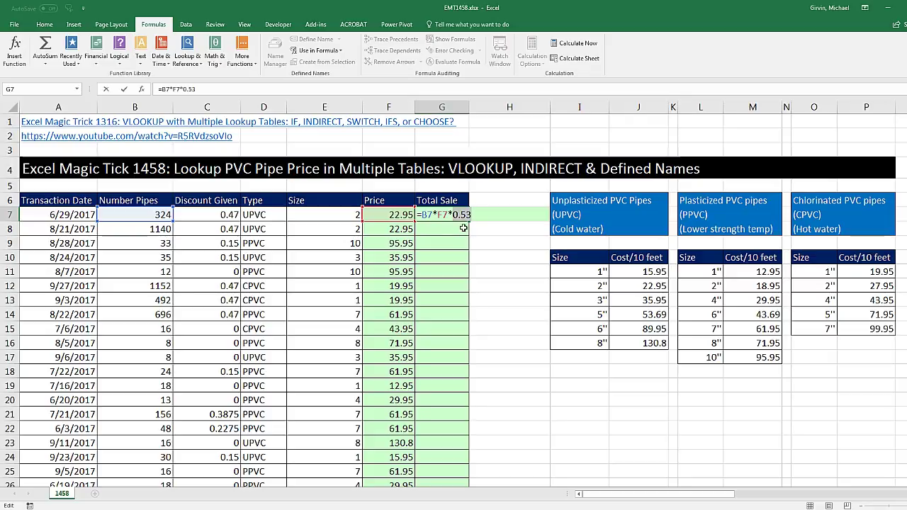
{"action": "key", "text": "ctrl+z"}
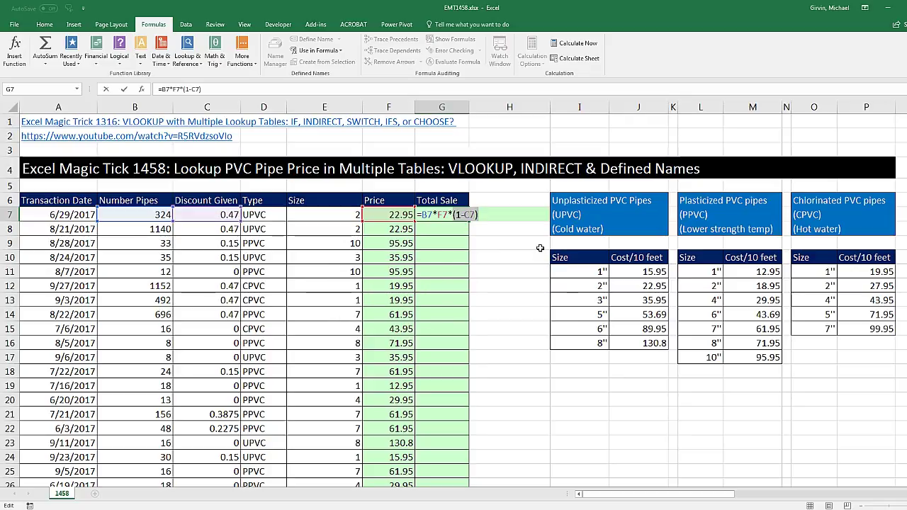
{"action": "key", "text": "ctrl+Return"}
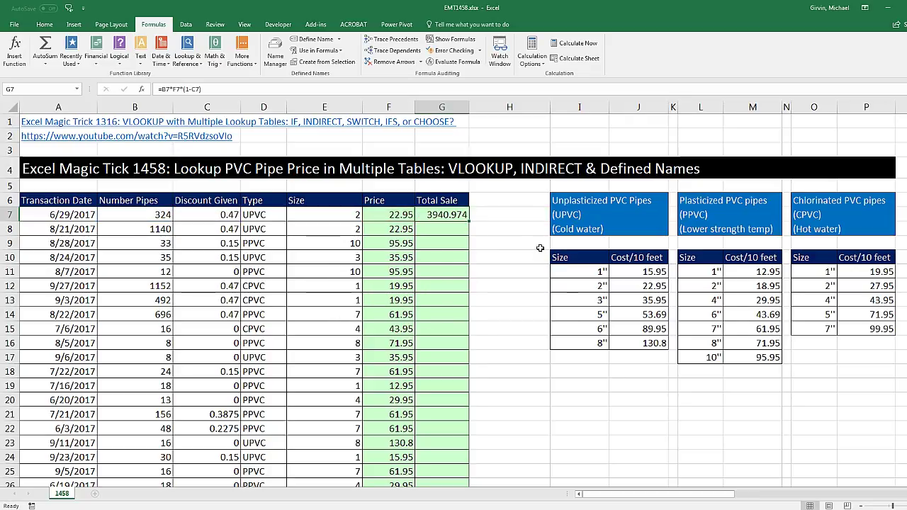
{"action": "double_click", "coordinate": [469, 221]}
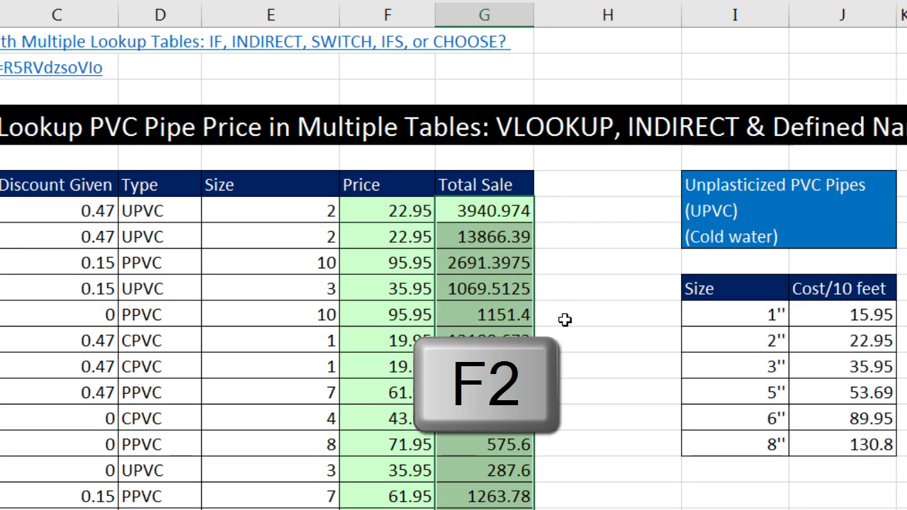
Wrap the G7 formula in ROUND with two digits, =ROUND(B7*F7*(1-C7),2), and enter it down the selected Total Sale column.
{"action": "key", "text": "F2"}
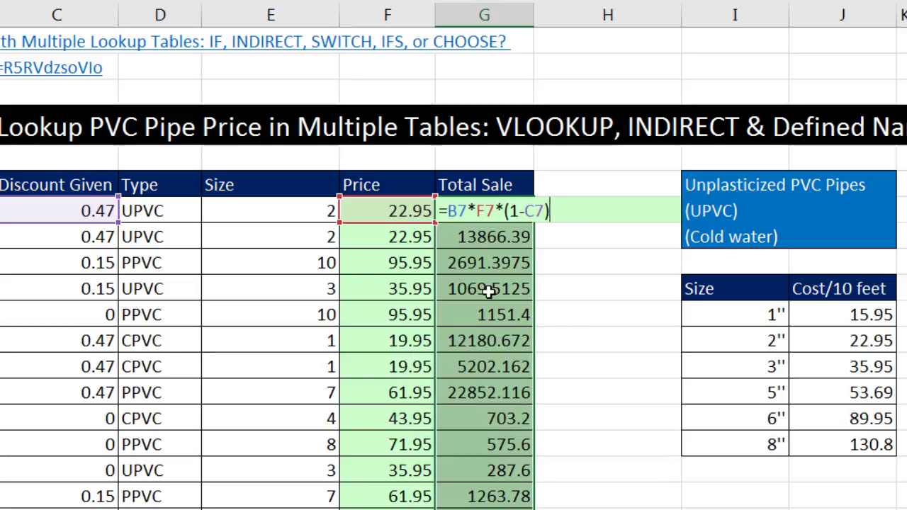
{"action": "left_click", "coordinate": [446, 211]}
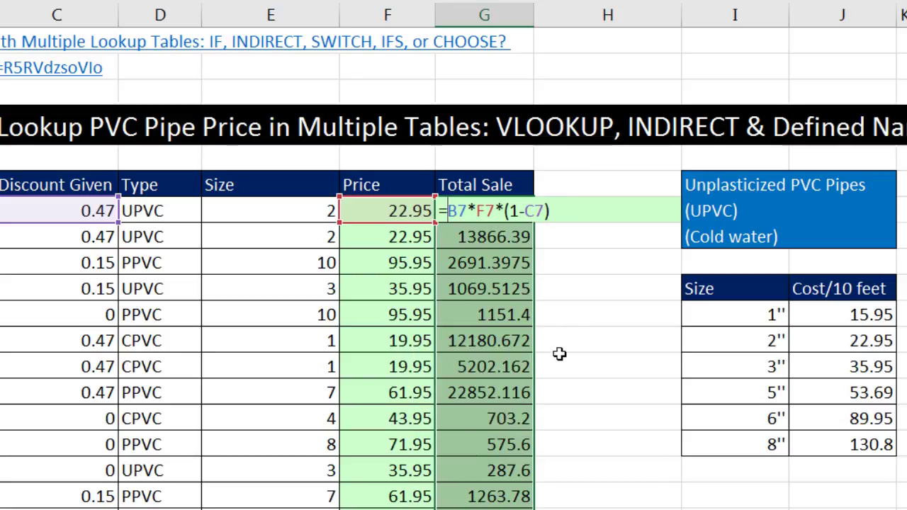
{"action": "type", "text": "round"}
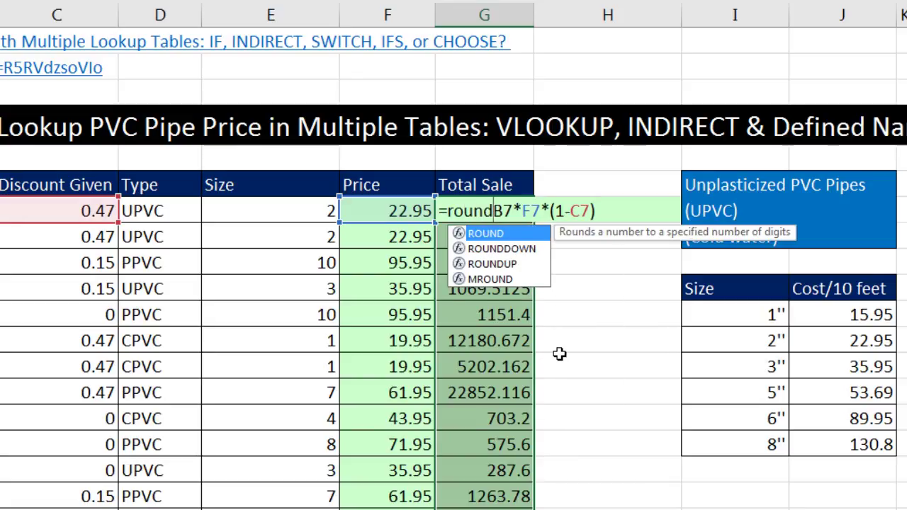
{"action": "key", "text": "Tab"}
{"action": "left_click", "coordinate": [511, 233]}
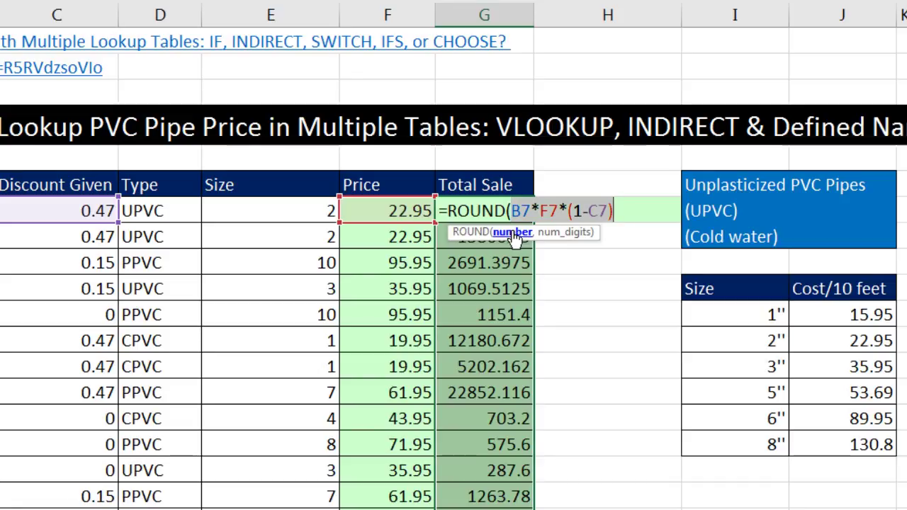
{"action": "left_click", "coordinate": [635, 212]}
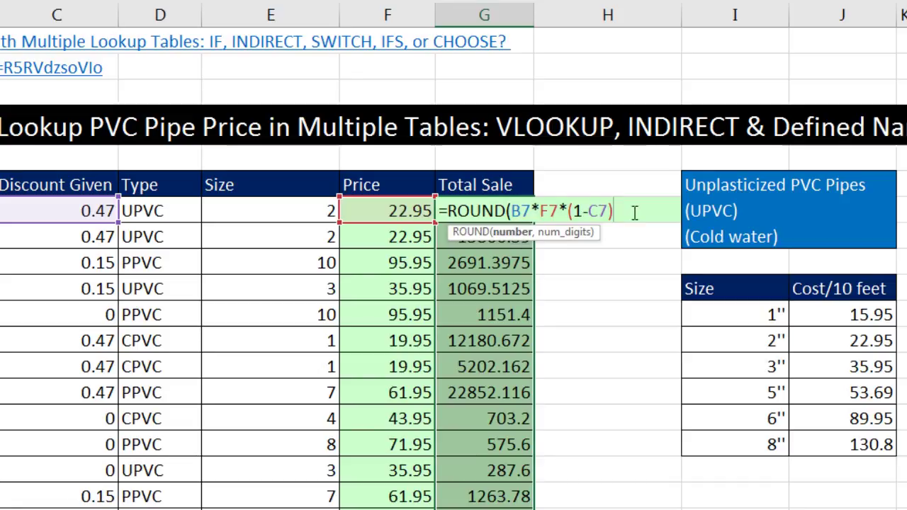
{"action": "type", "text": ",2"}
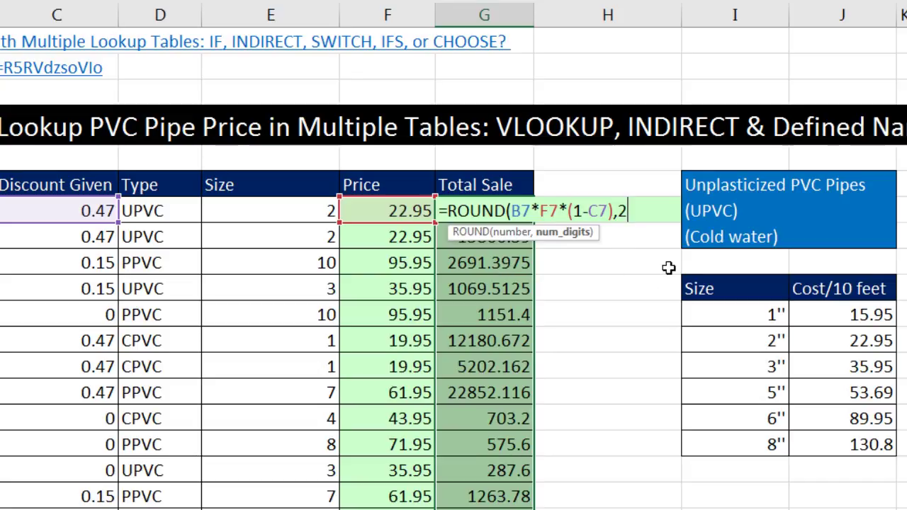
{"action": "type", "text": ")"}
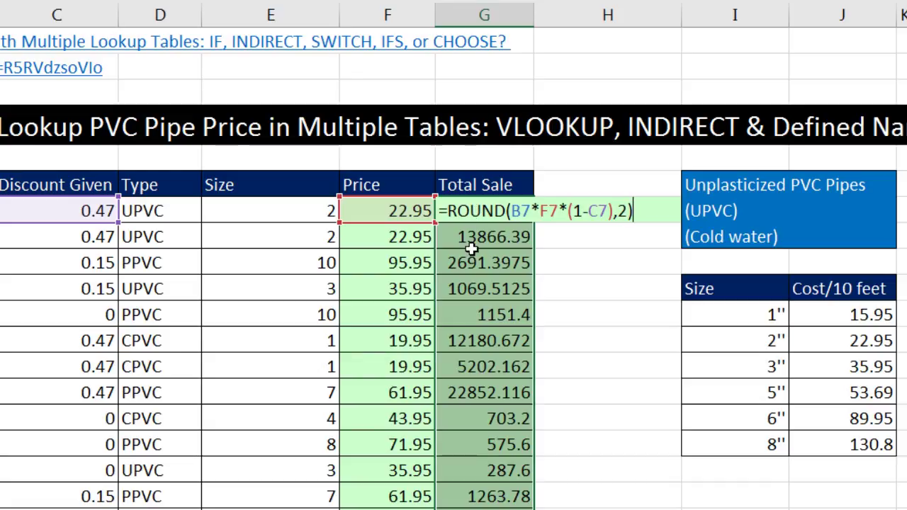
{"action": "key", "text": "ctrl+Return"}
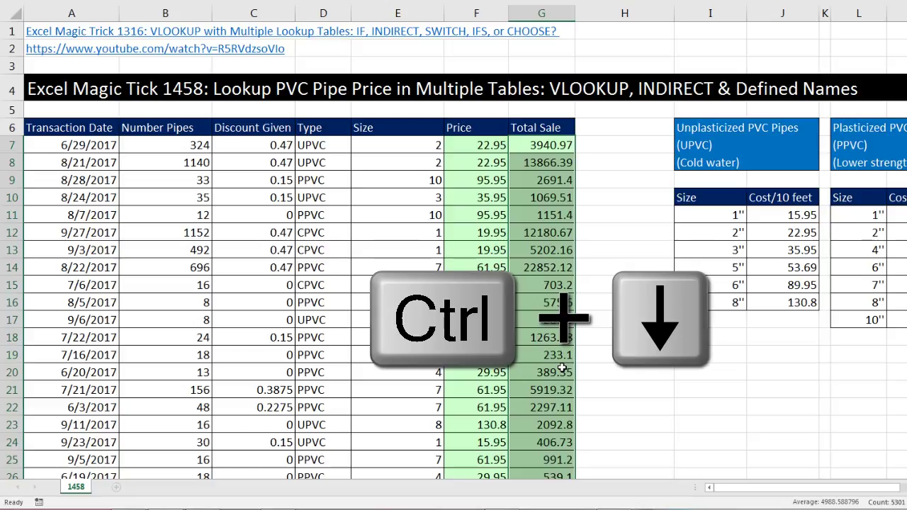
Check the cell references of the formula in the last Total Sale cell, G5307, and return to the start of the sheet.
{"action": "key", "text": "ctrl+Down"}
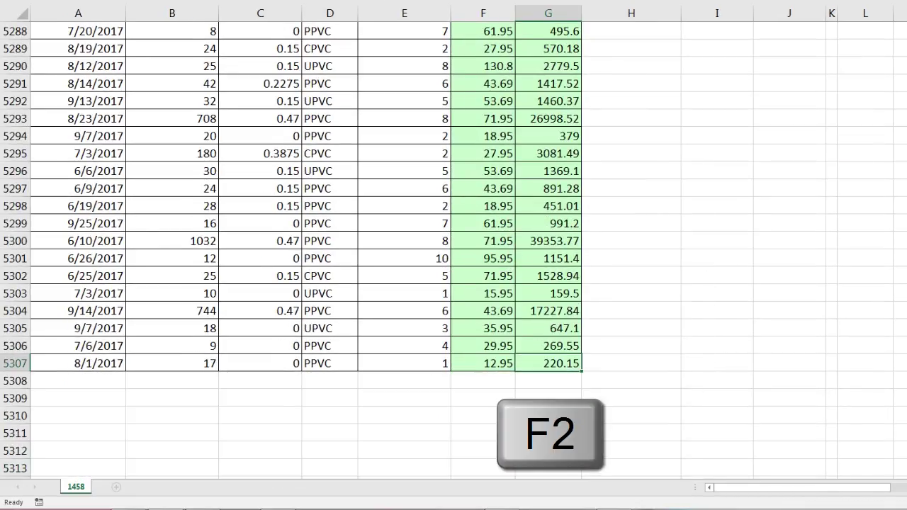
{"action": "key", "text": "F2"}
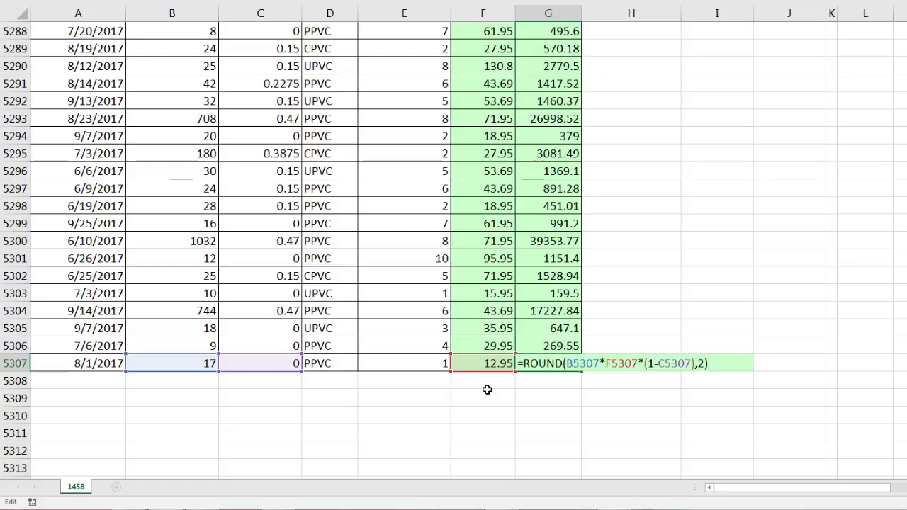
{"action": "key", "text": "Escape"}
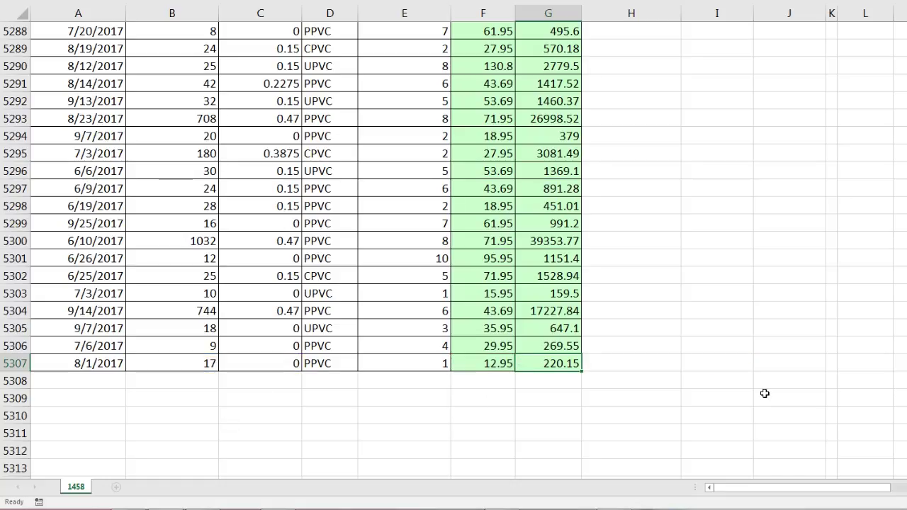
{"action": "key", "text": "ctrl+Home"}
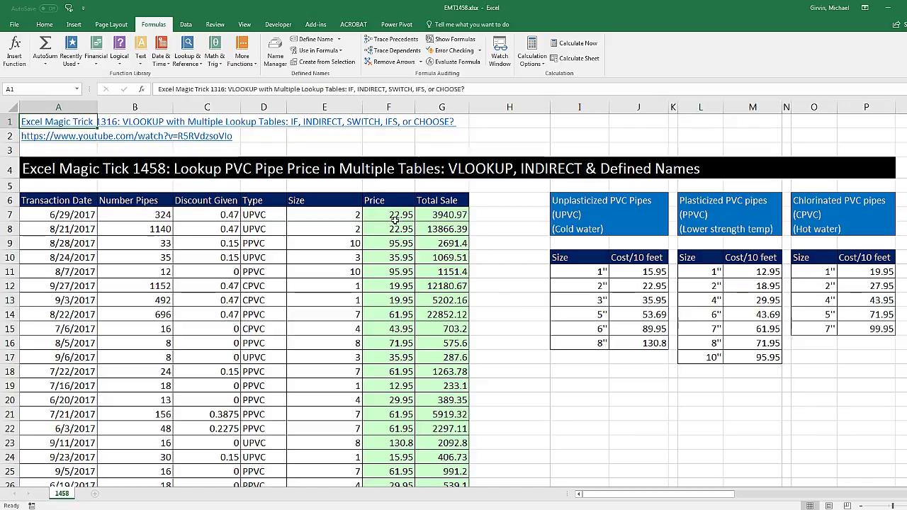
Examine the INDIRECT table_array argument of the VLOOKUP formula in Price cell F7, leaving the formula as it is.
{"action": "left_click", "coordinate": [482, 150]}
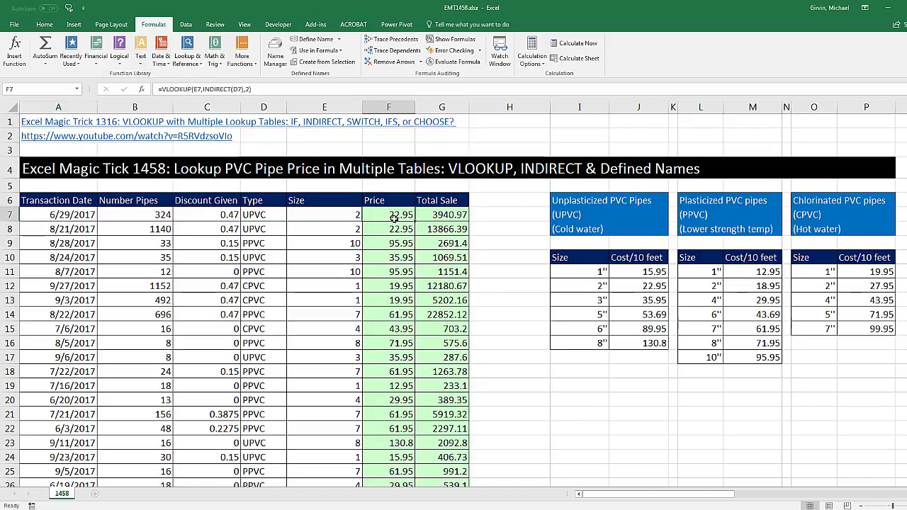
{"action": "key", "text": "F2"}
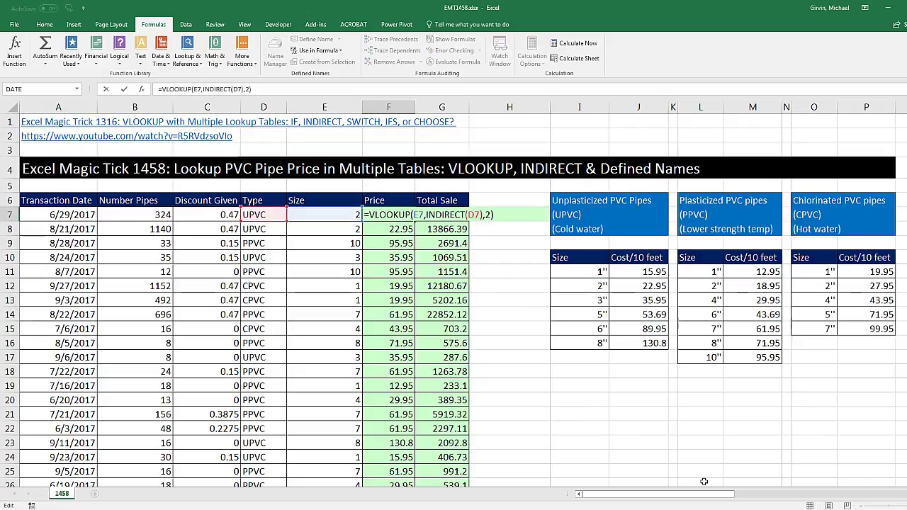
{"action": "left_click", "coordinate": [452, 214]}
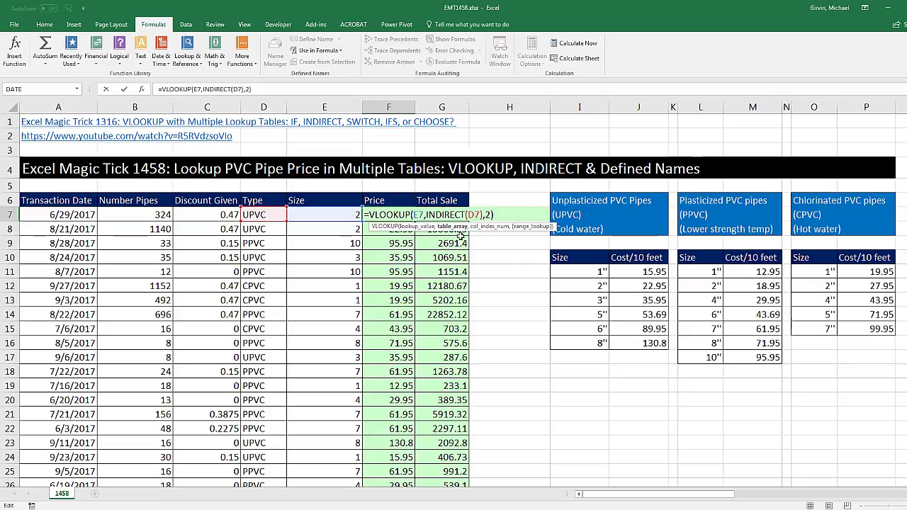
{"action": "key", "text": "Return"}
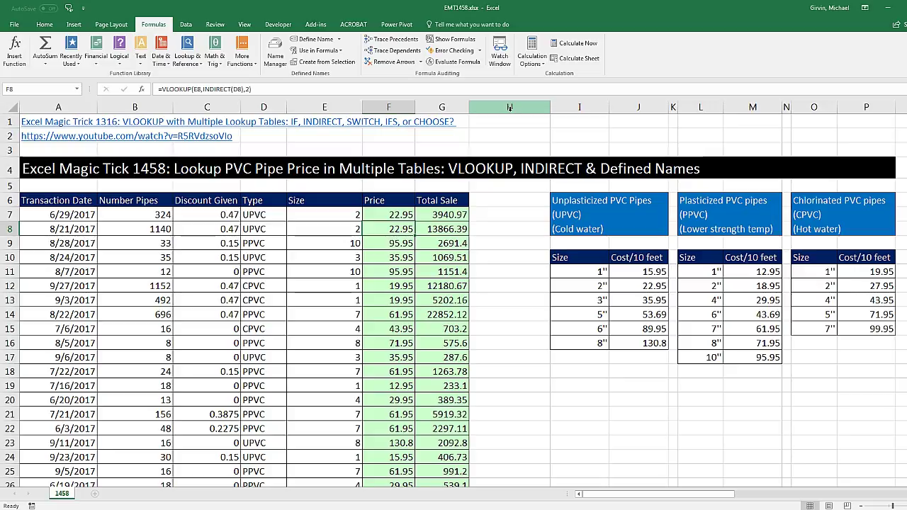
Enter the test text eddd in the empty cell H14 and undo the entry.
{"action": "left_click", "coordinate": [545, 317]}
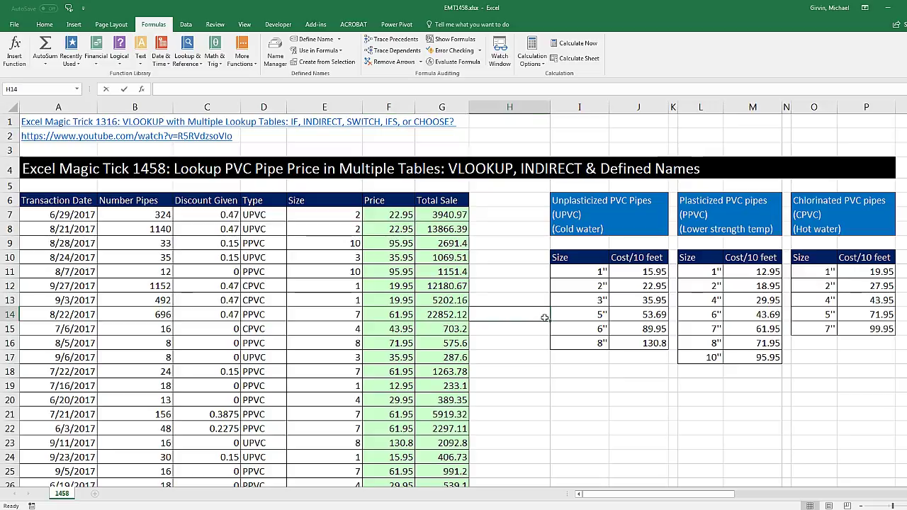
{"action": "type", "text": "eddd"}
{"action": "key", "text": "Return"}
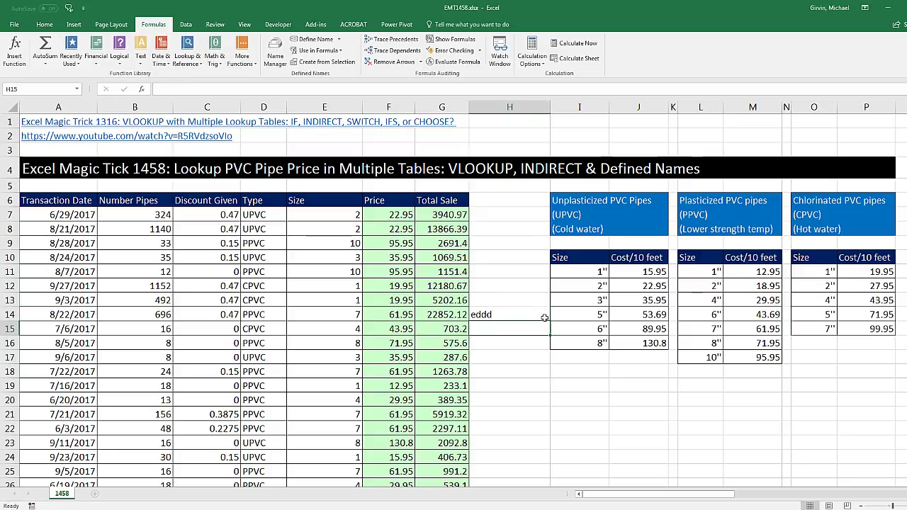
{"action": "key", "text": "ctrl+z"}
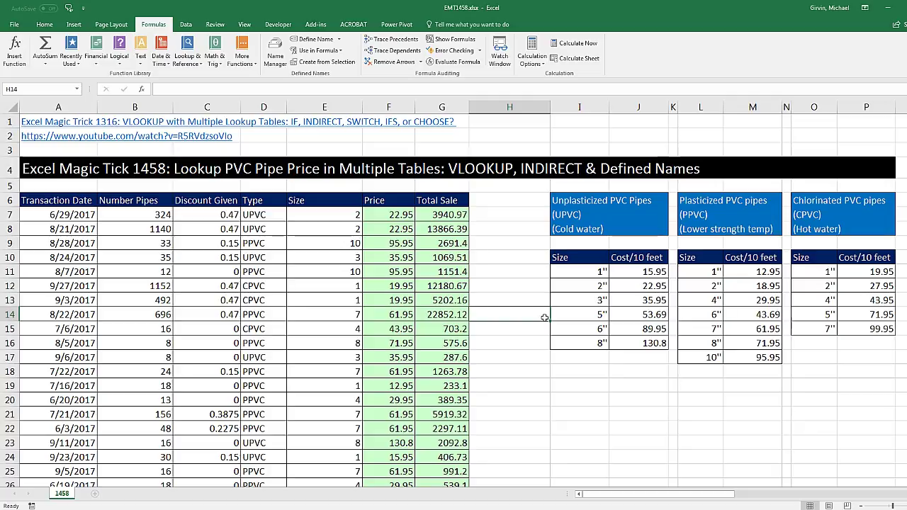
Open the VLOOKUP formula in Price cell F7 for review.
{"action": "left_click", "coordinate": [402, 216]}
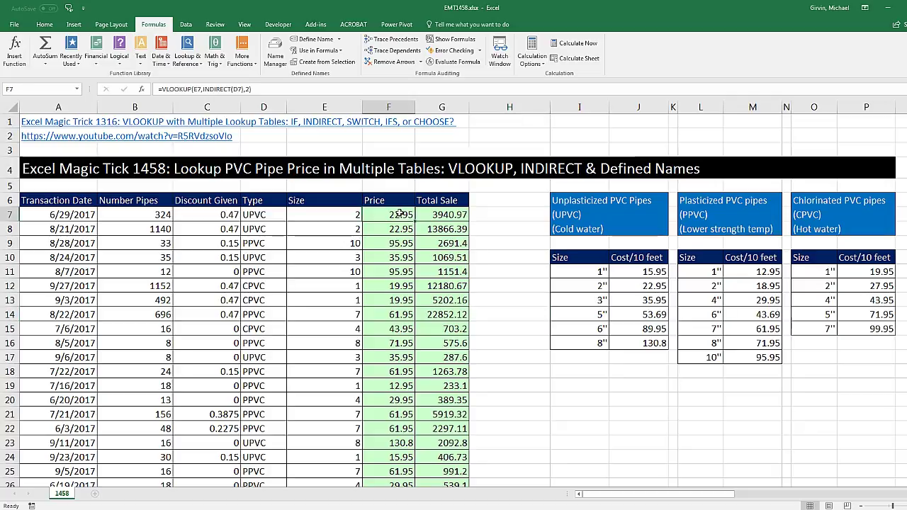
{"action": "key", "text": "F2"}
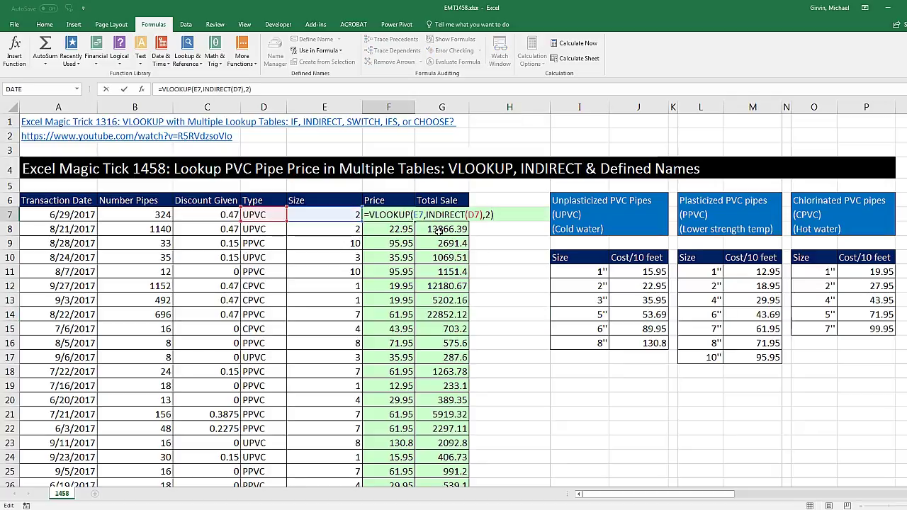